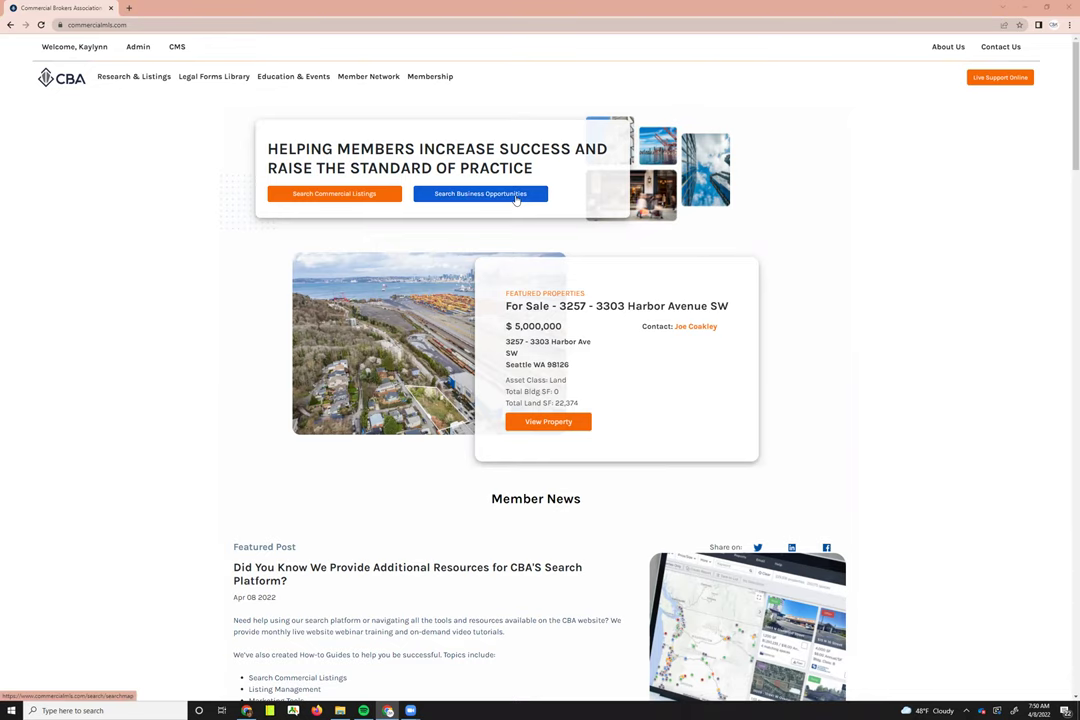
Start a fresh business opportunity map search, declining to continue the previous search
left_click(516, 200)
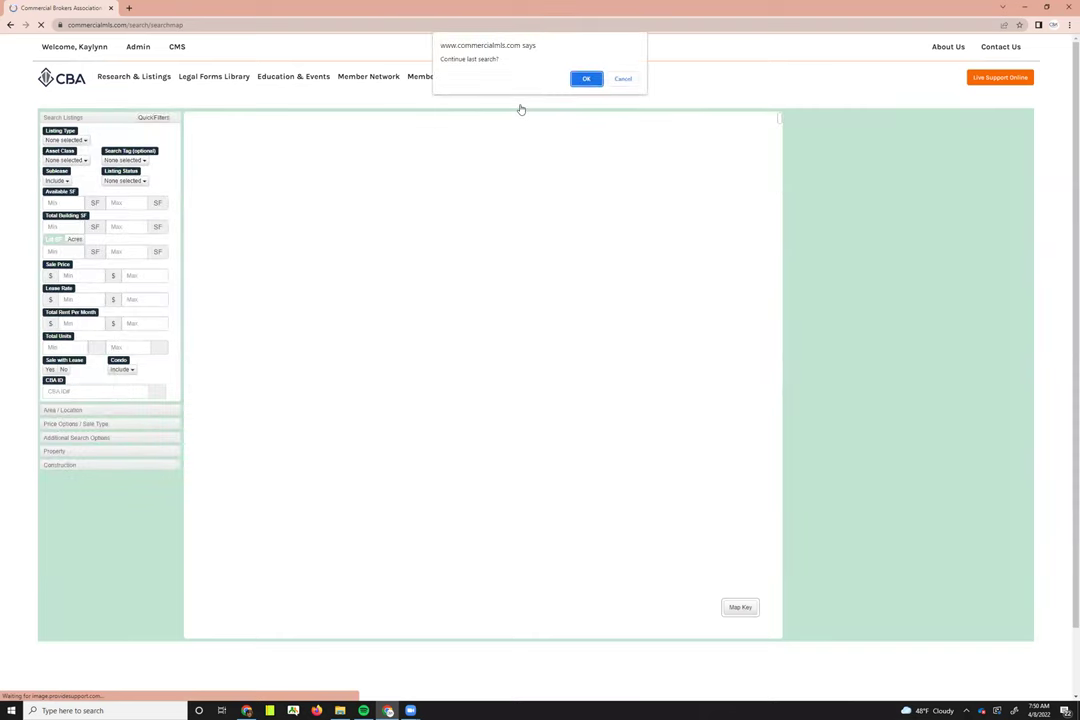
left_click(631, 80)
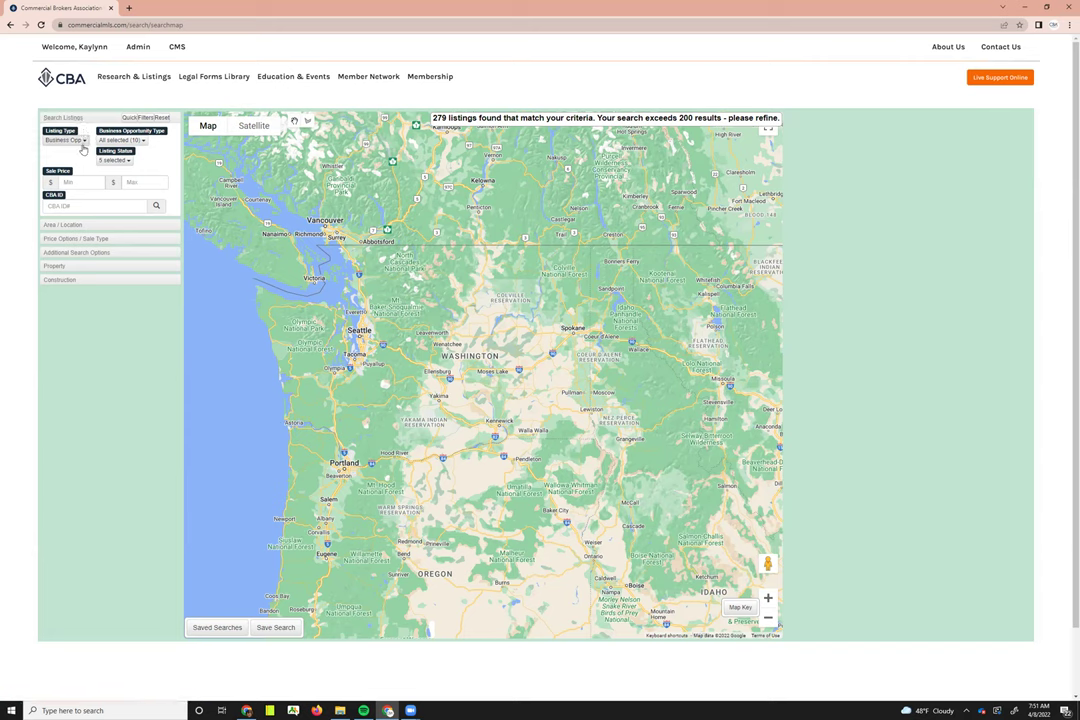
Filter the Business Opportunity Type to Retail only, leaving 34 listings
left_click(122, 140)
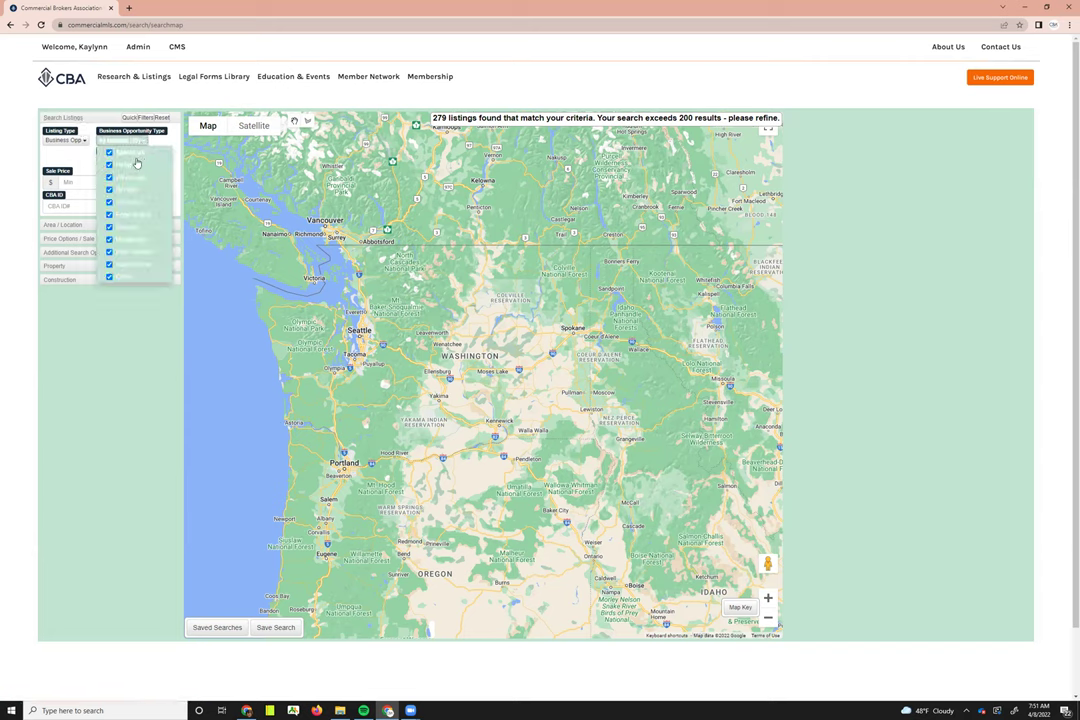
left_click(136, 155)
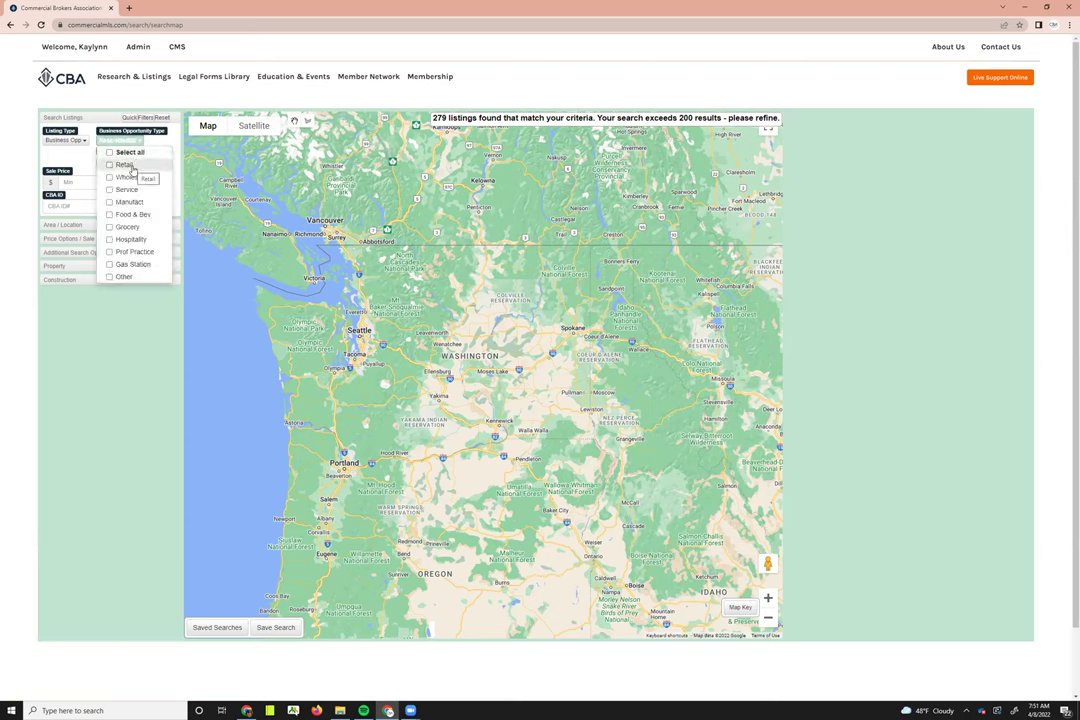
left_click(133, 168)
left_click(110, 347)
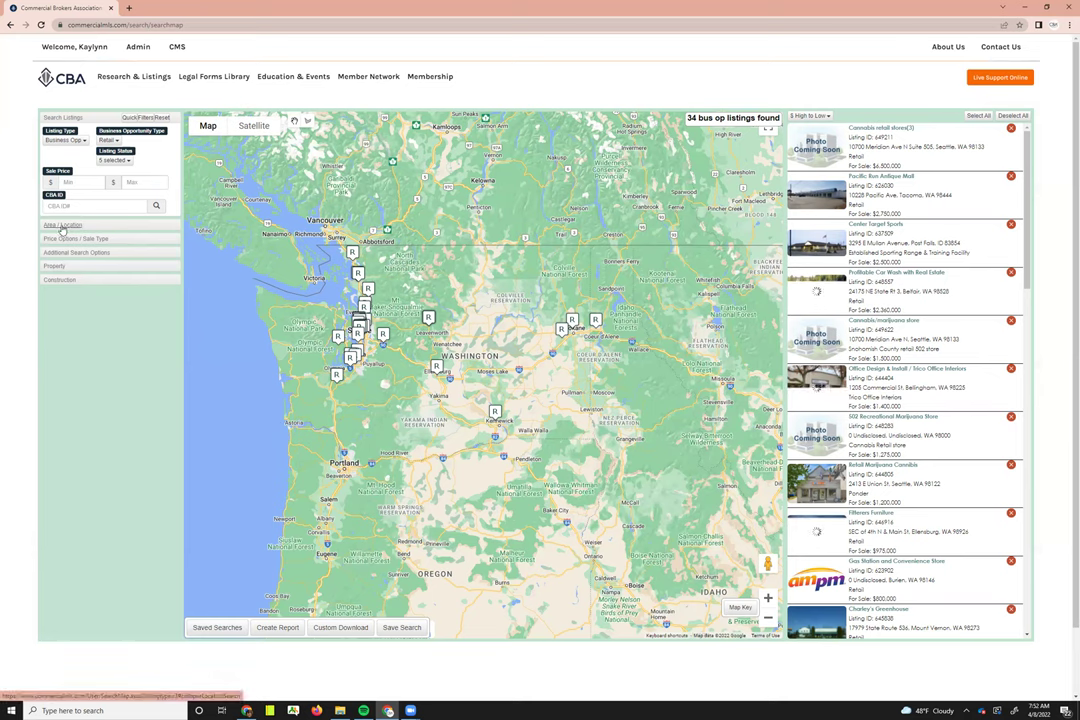
Limit the Seattle market area to Belltown/Denny Regrade and Capitol Hill/First Hill
left_click(62, 226)
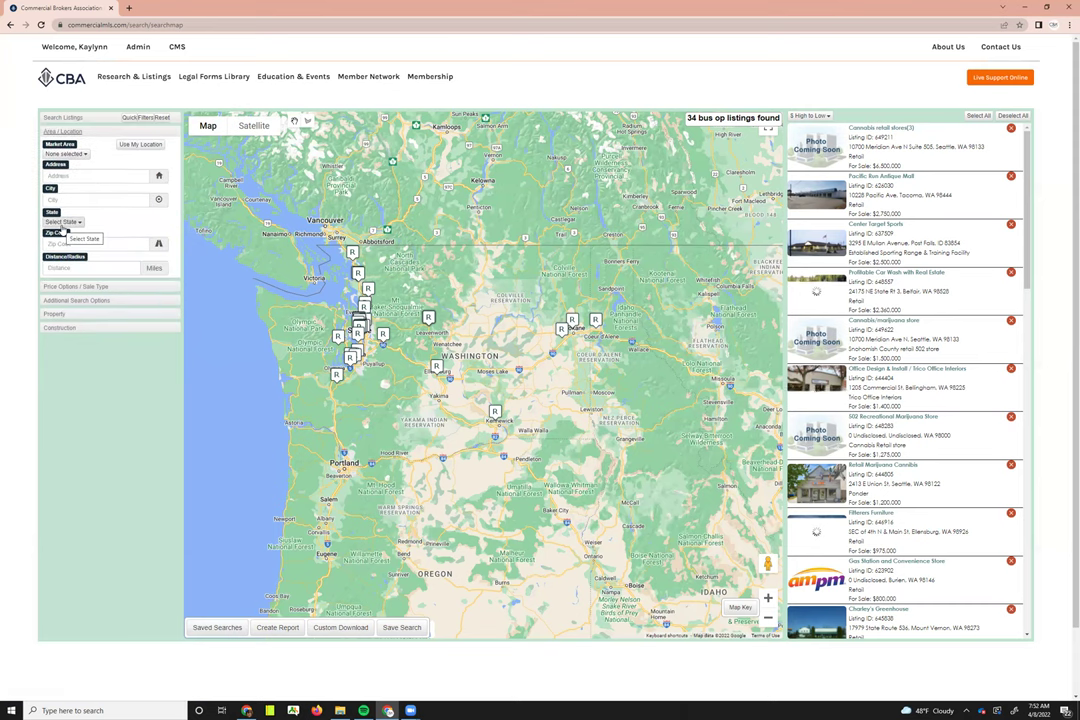
left_click(76, 155)
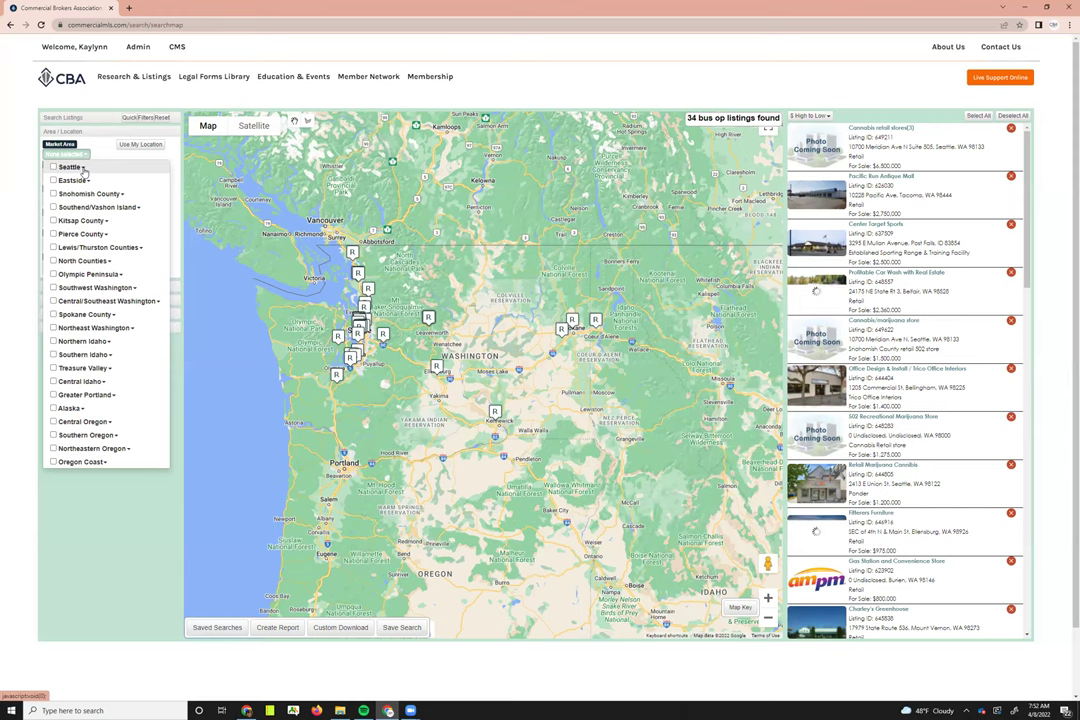
left_click(84, 170)
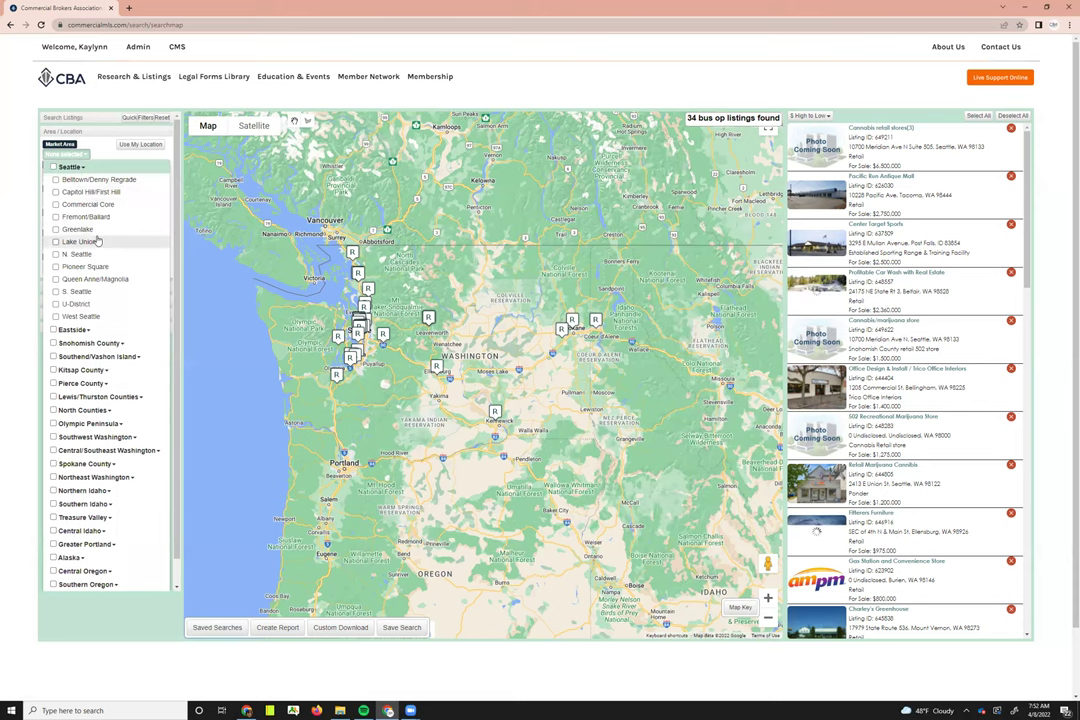
left_click(55, 180)
left_click(55, 192)
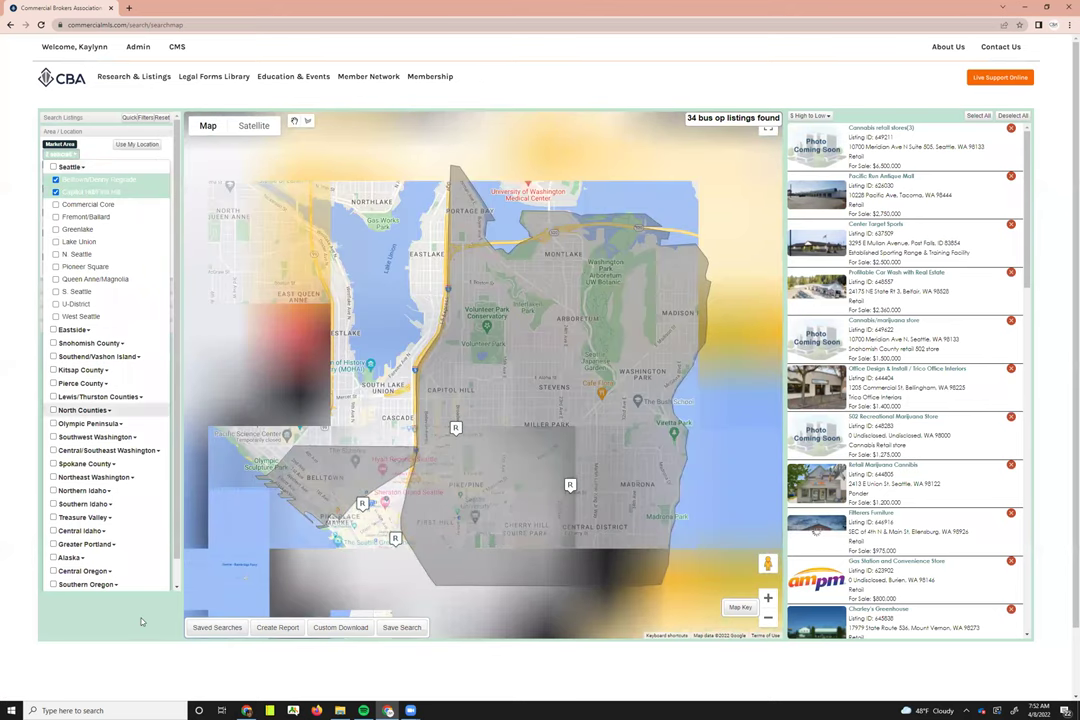
left_click(141, 621)
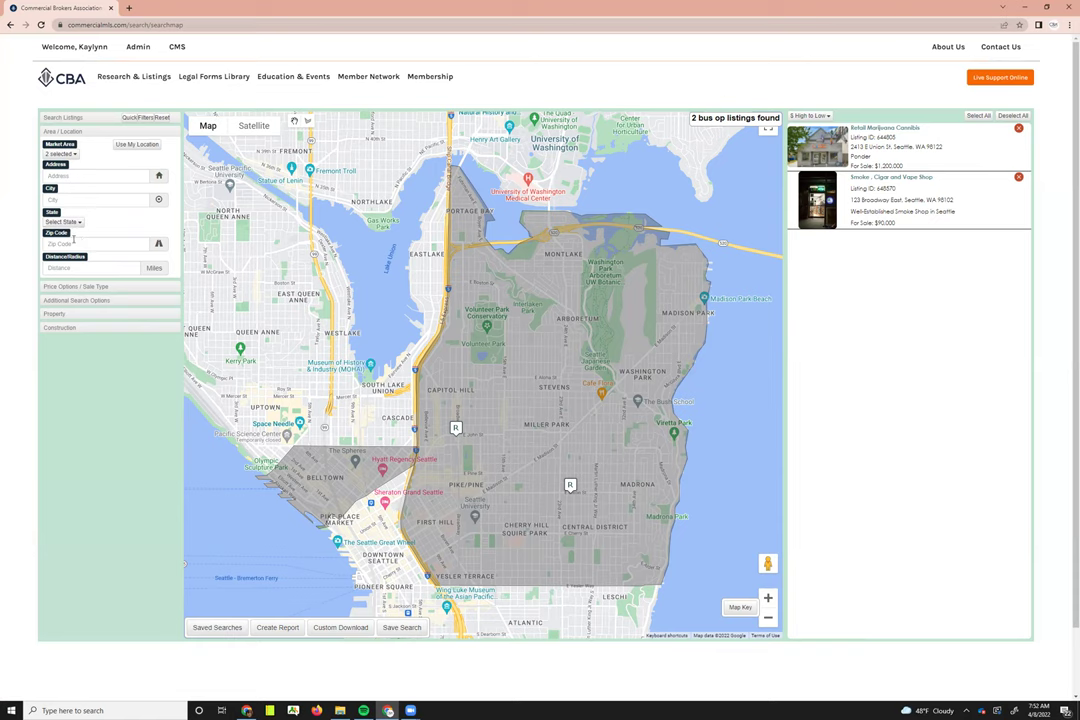
Glance at Price Options / Sale Type, then expand Additional Search Options
left_click(95, 288)
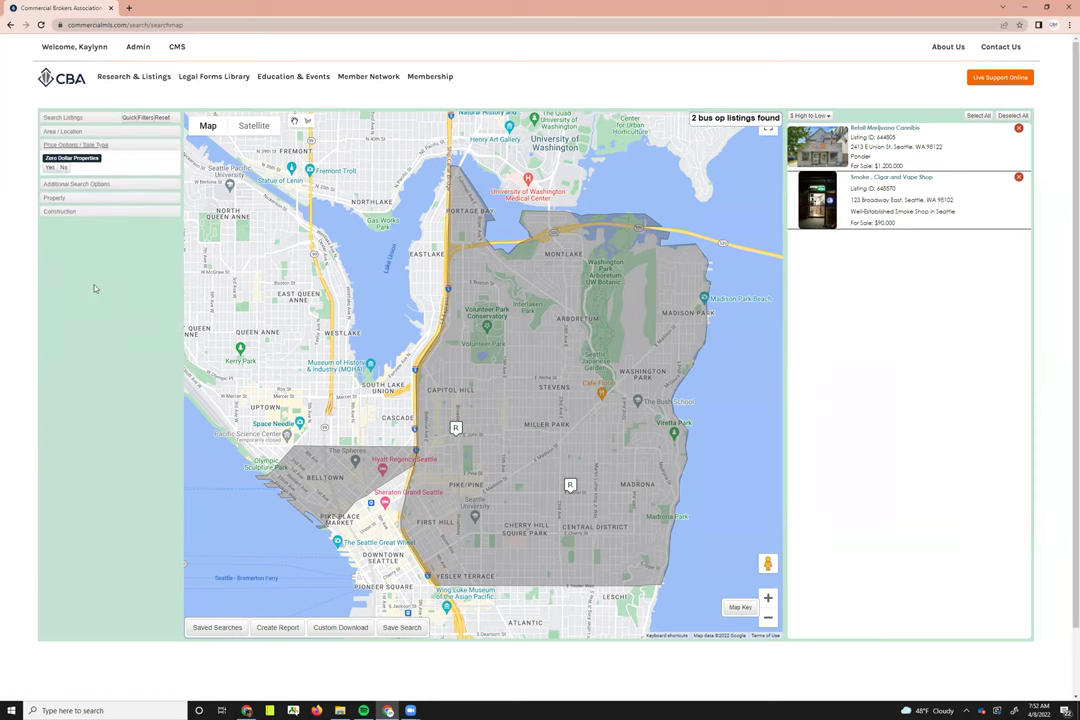
left_click(61, 200)
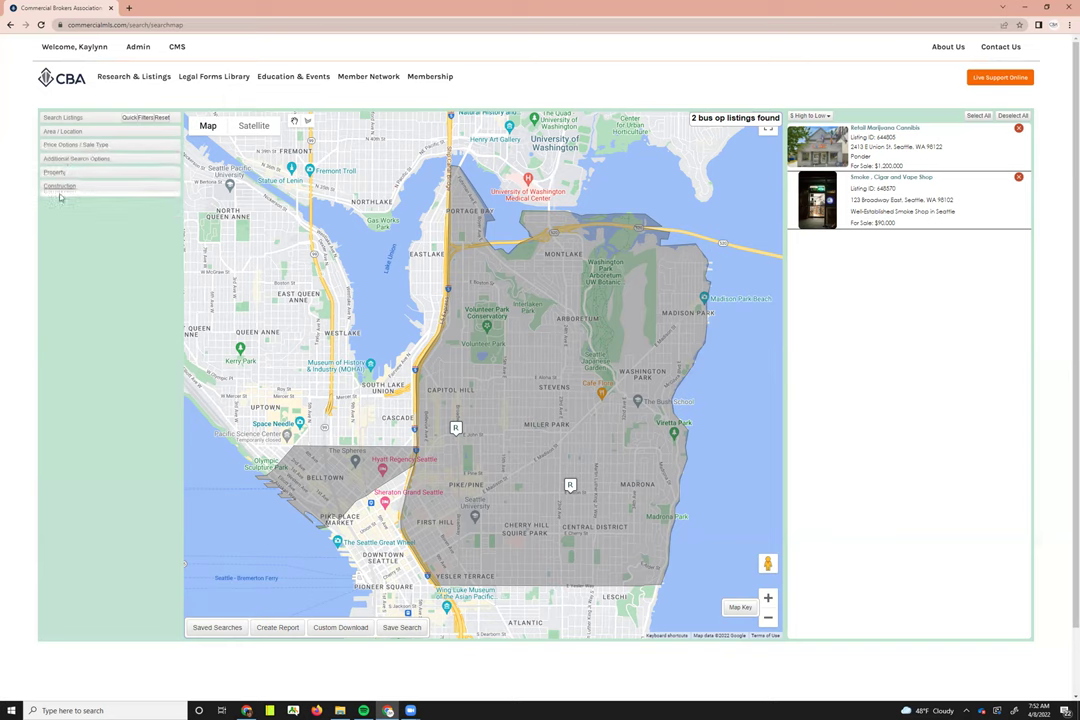
left_click(101, 164)
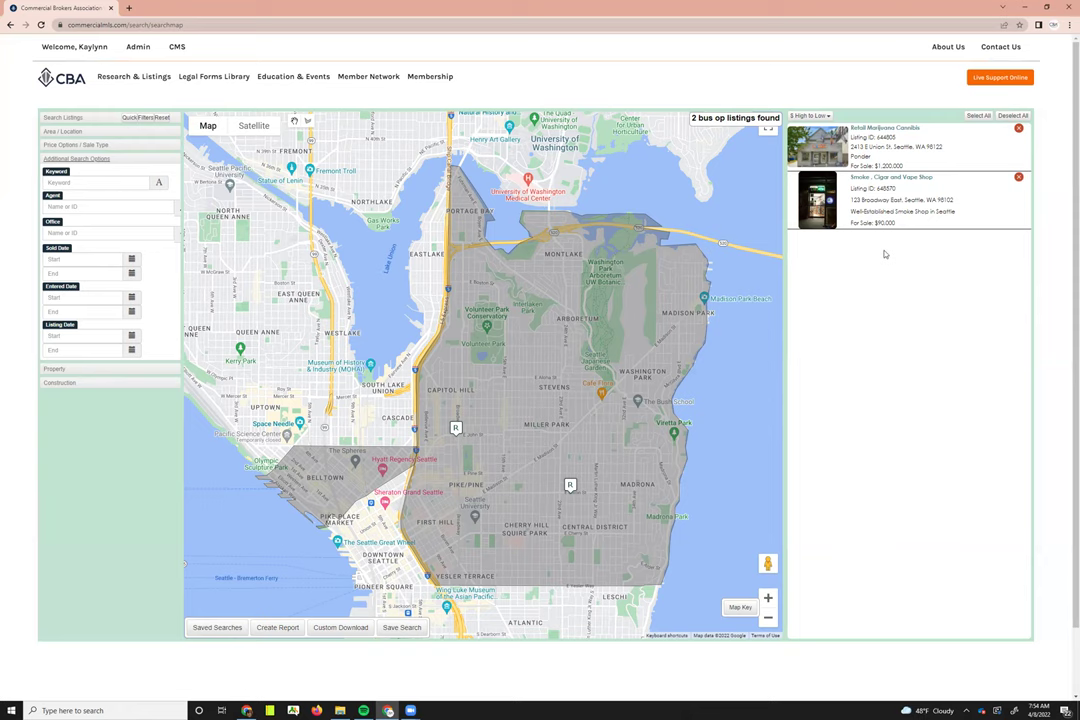
Review the Retail Marijuana Cannibis listing's details and photos, then start an email for listing 644805
left_click(878, 143)
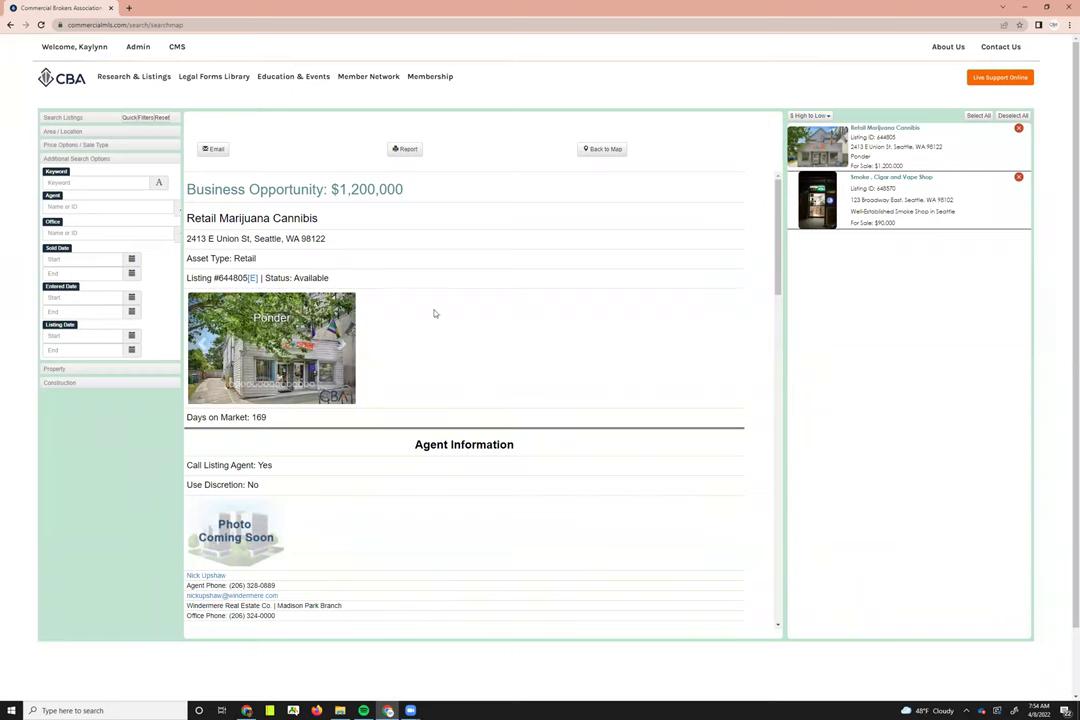
left_click_drag(777, 262, 782, 513)
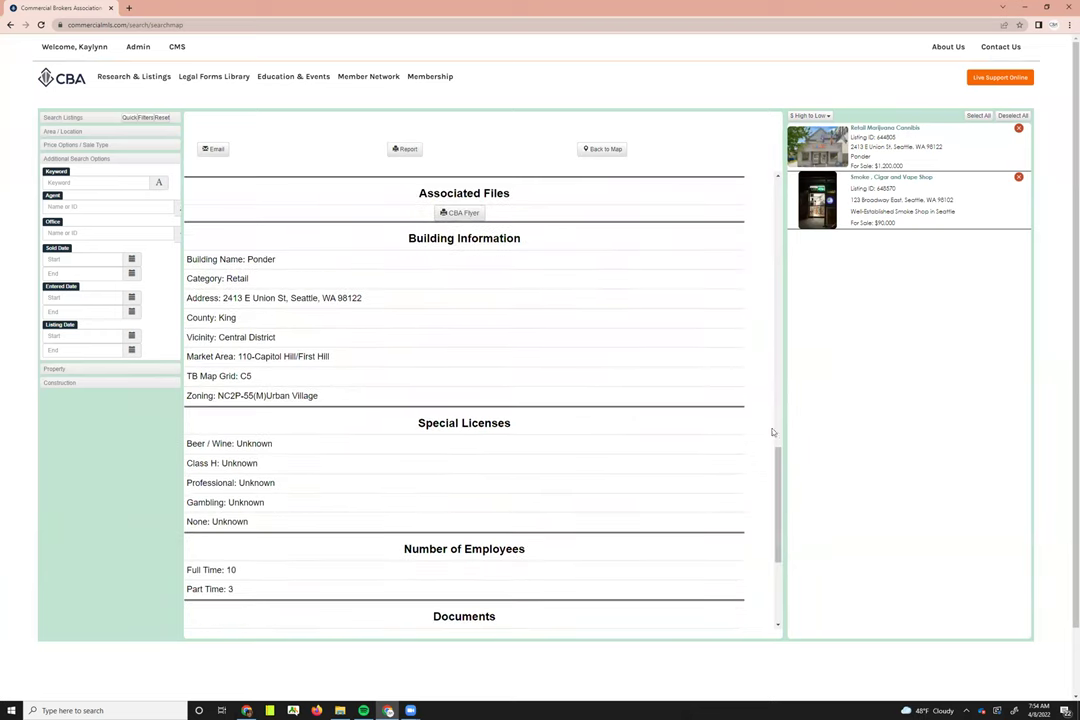
left_click_drag(775, 468, 760, 170)
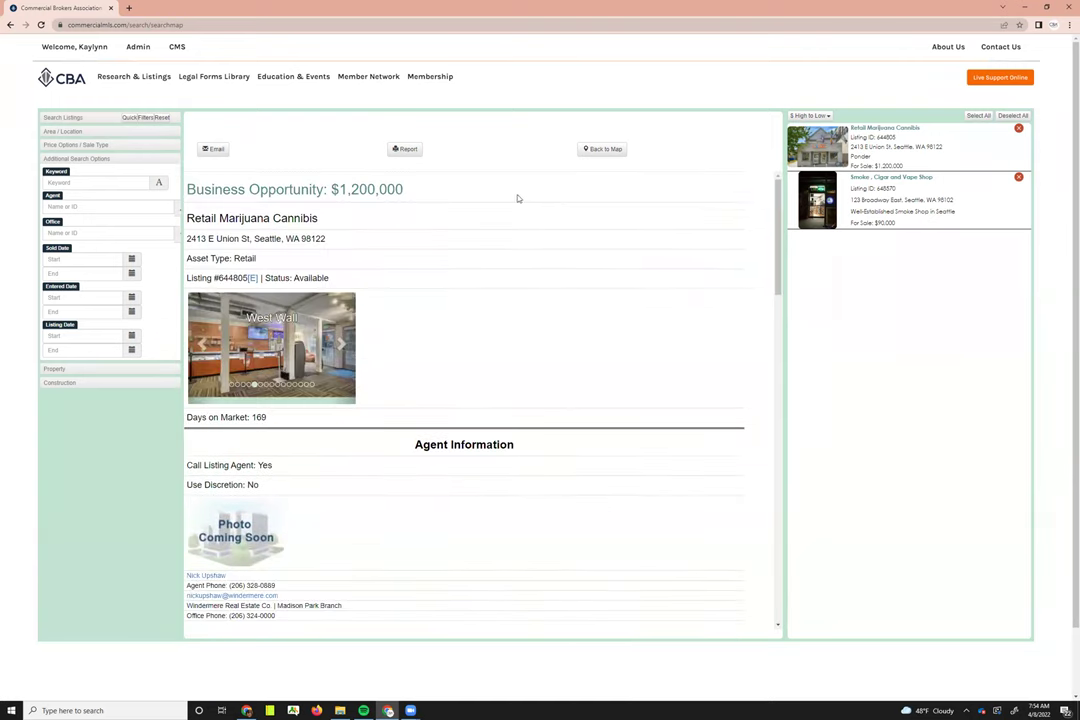
left_click(345, 365)
left_click(345, 365)
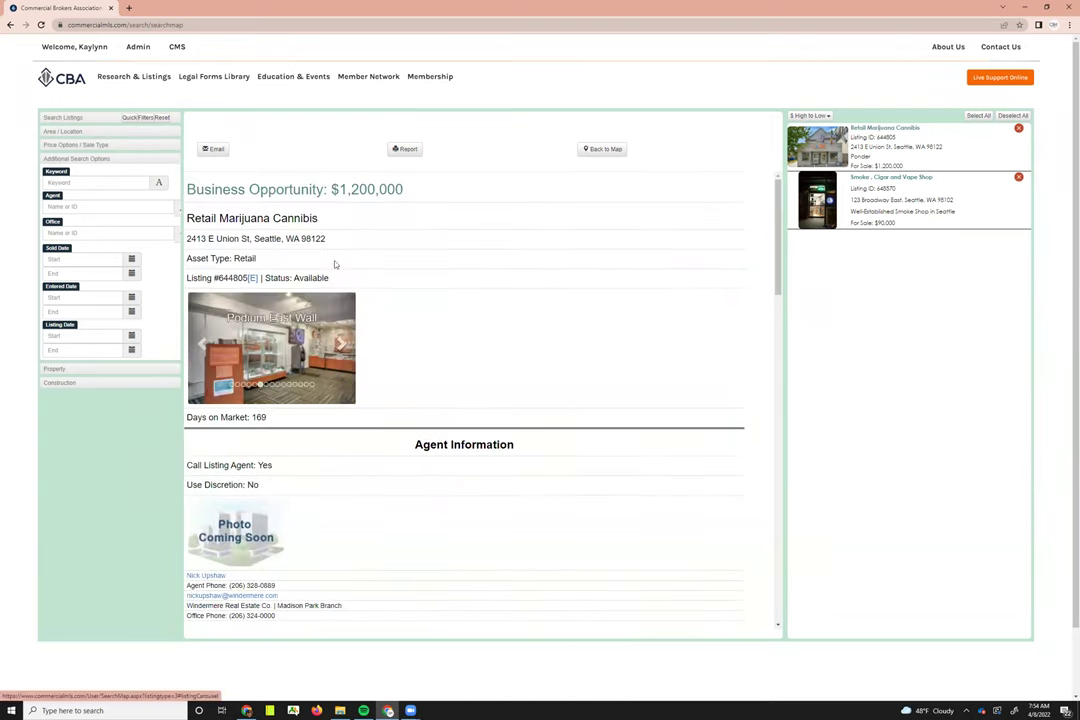
left_click(212, 150)
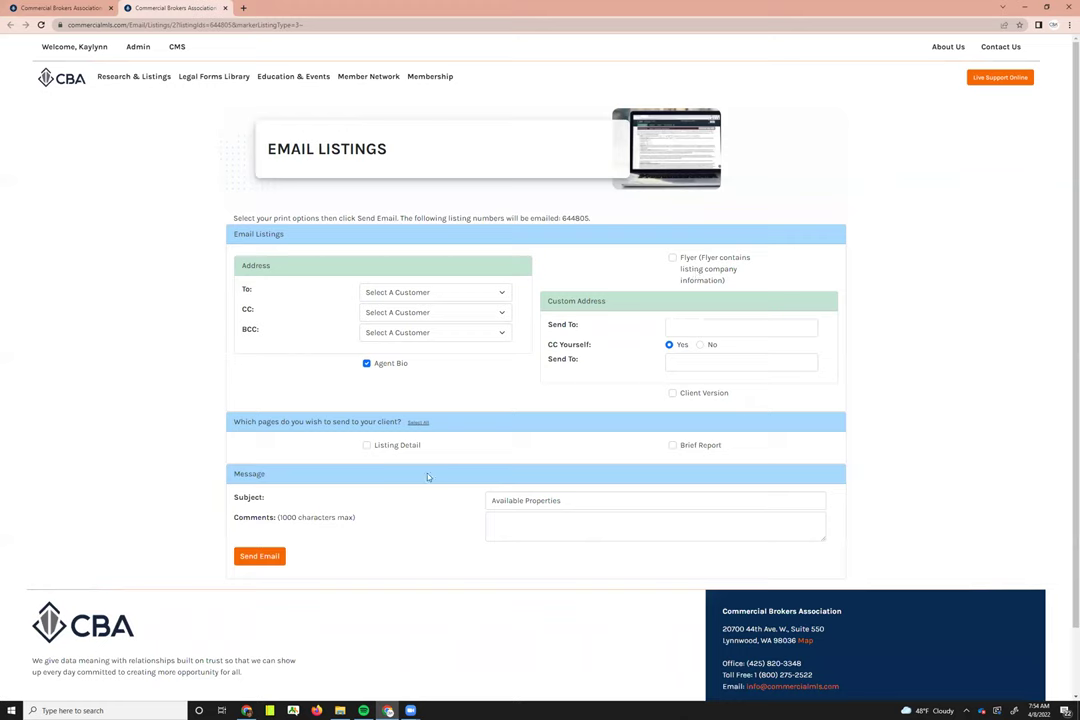
Close the email form, then preview and close the listing's printable report
left_click(226, 8)
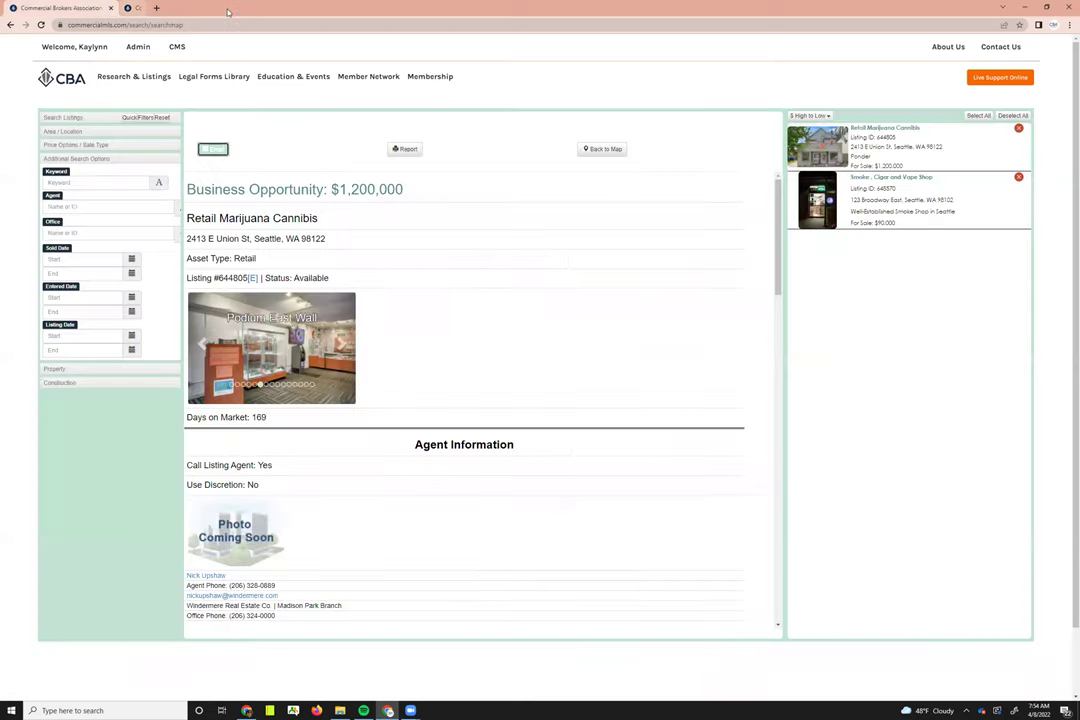
left_click(408, 152)
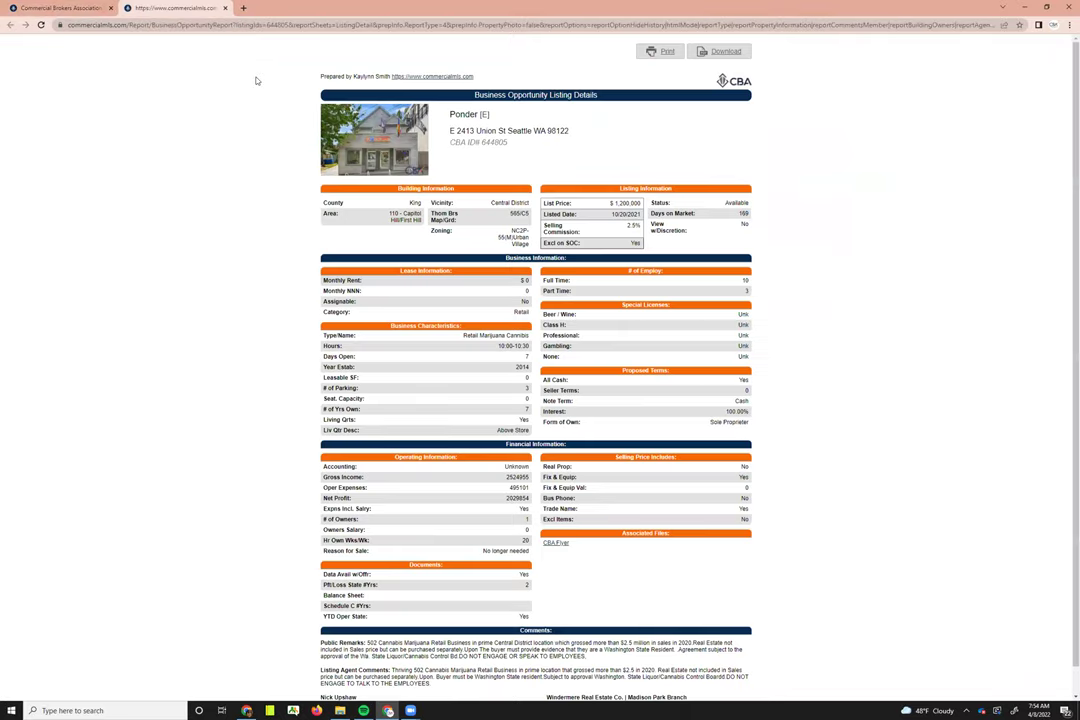
left_click(225, 8)
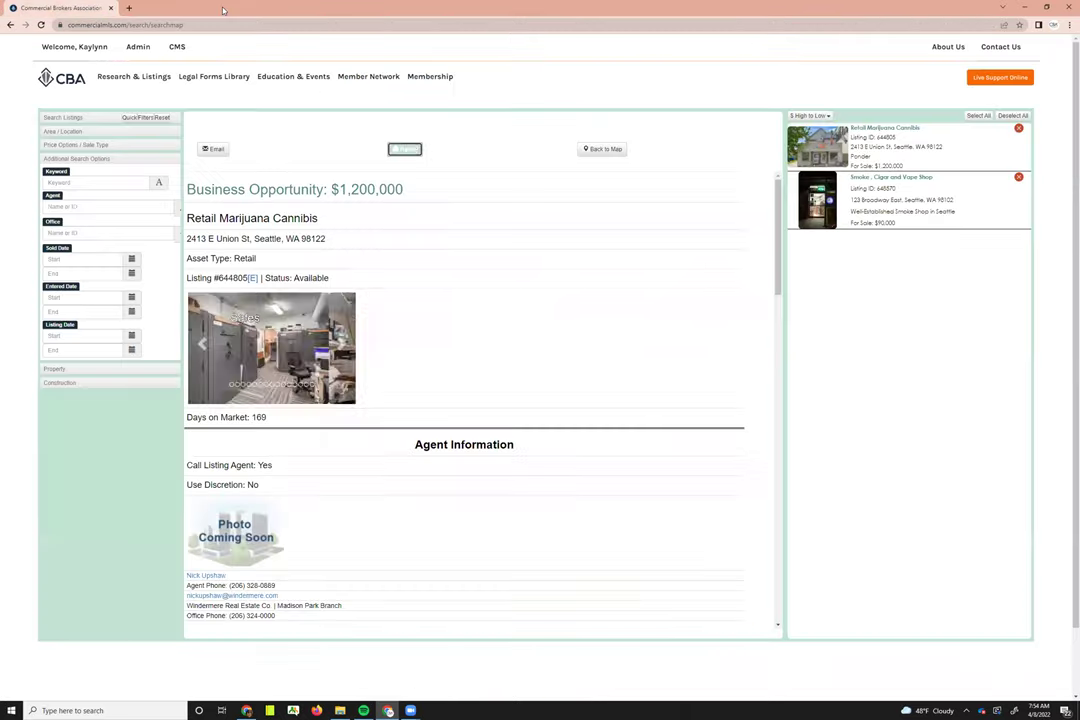
Back on the map, remove the Retail Marijuana Cannibis result, leaving only the $90,000 smoke shop
left_click(604, 150)
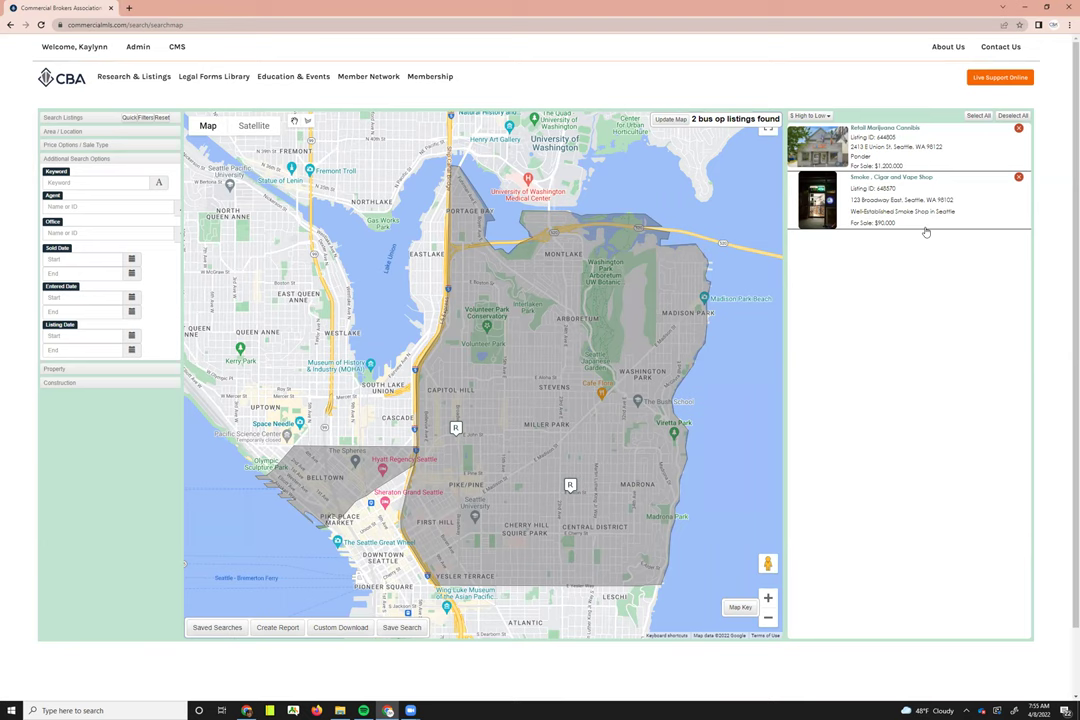
left_click(1019, 130)
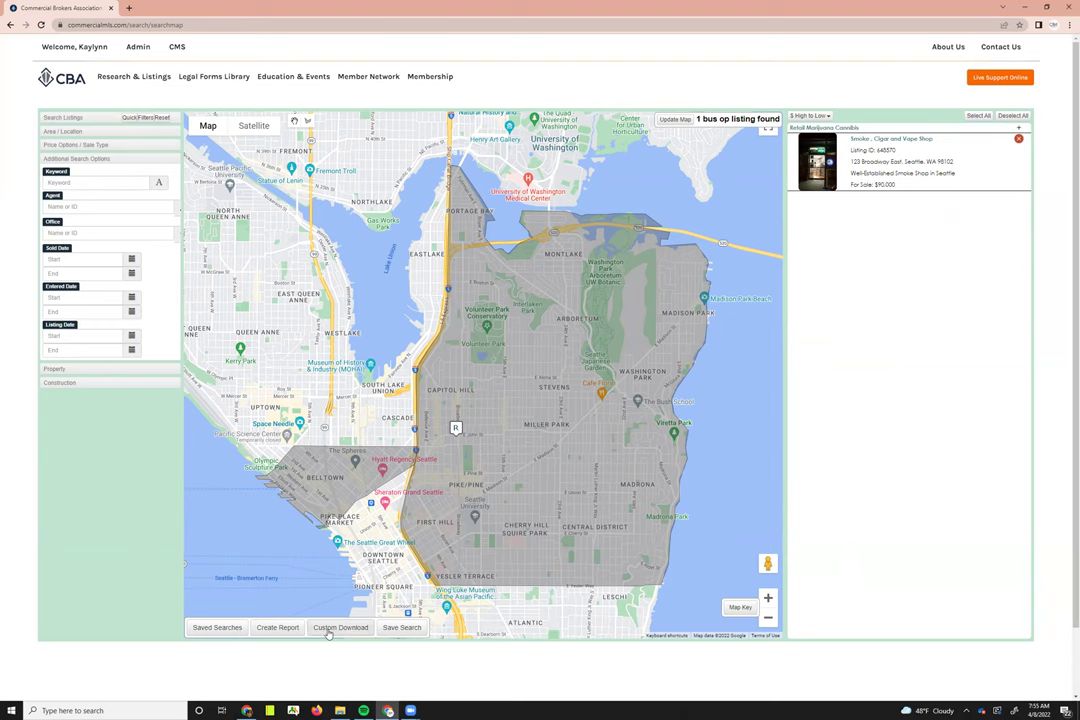
left_click(279, 628)
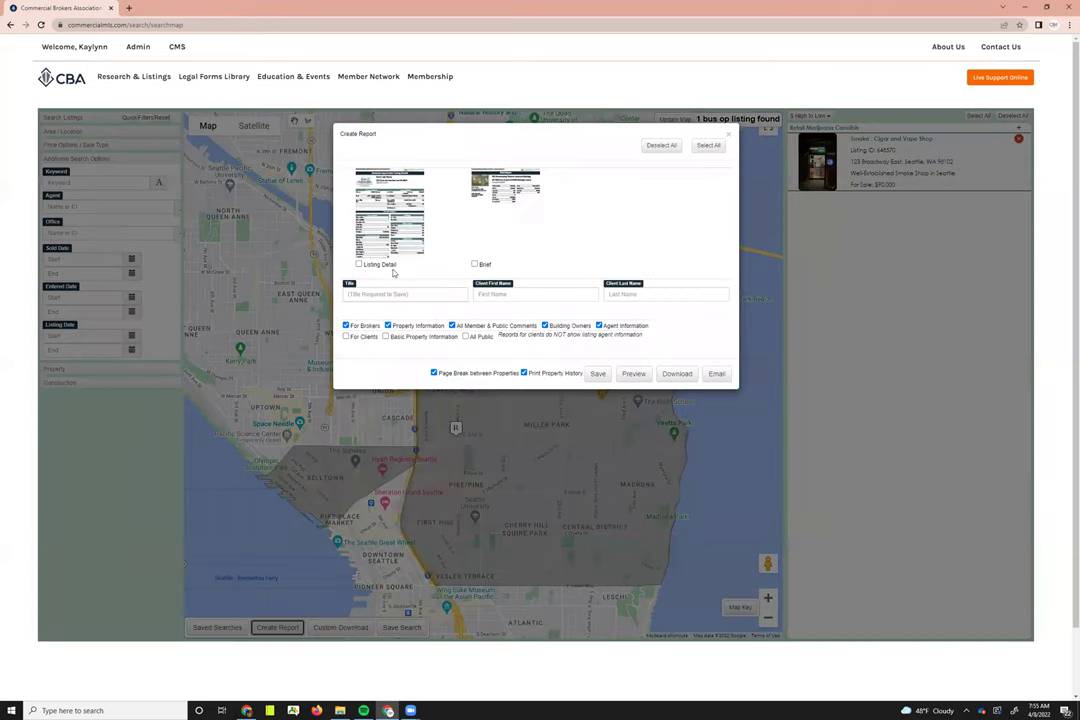
Download a client-version Listing Detail report for the smoke shop, view it, then close it
left_click(359, 266)
left_click(346, 337)
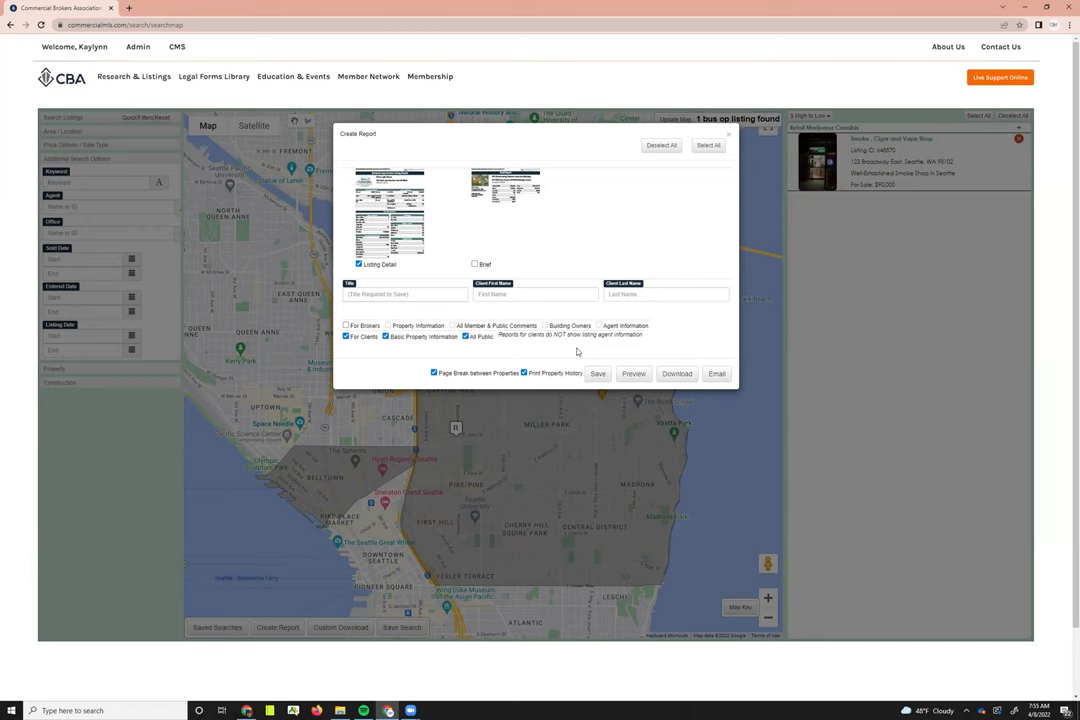
left_click(676, 374)
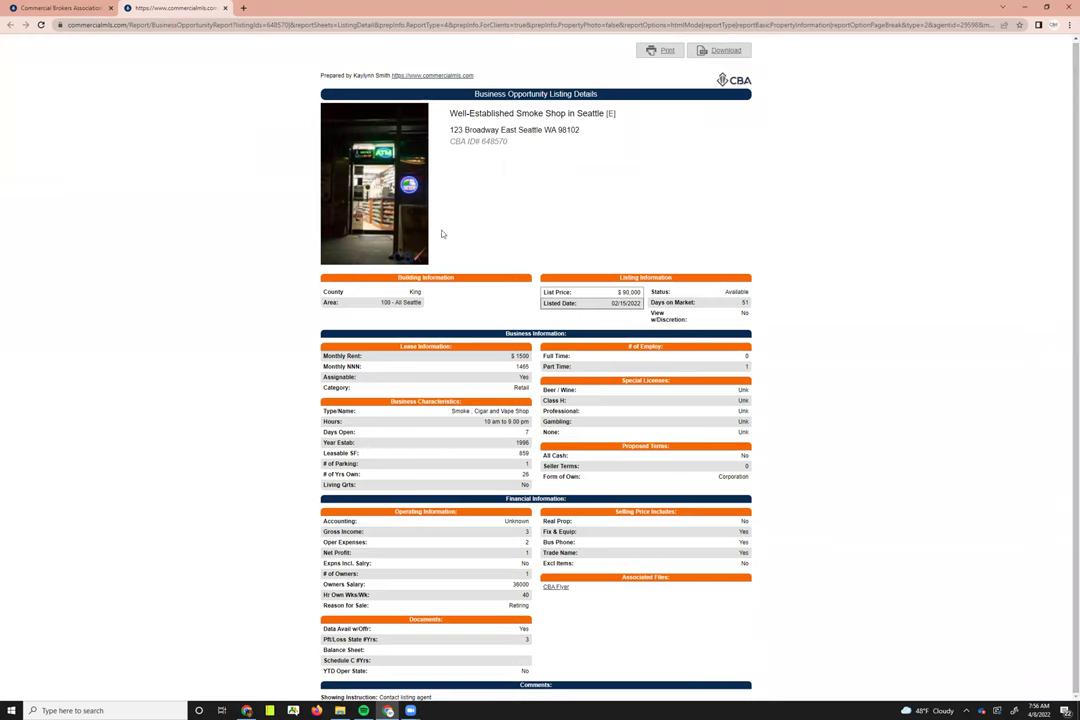
left_click(226, 8)
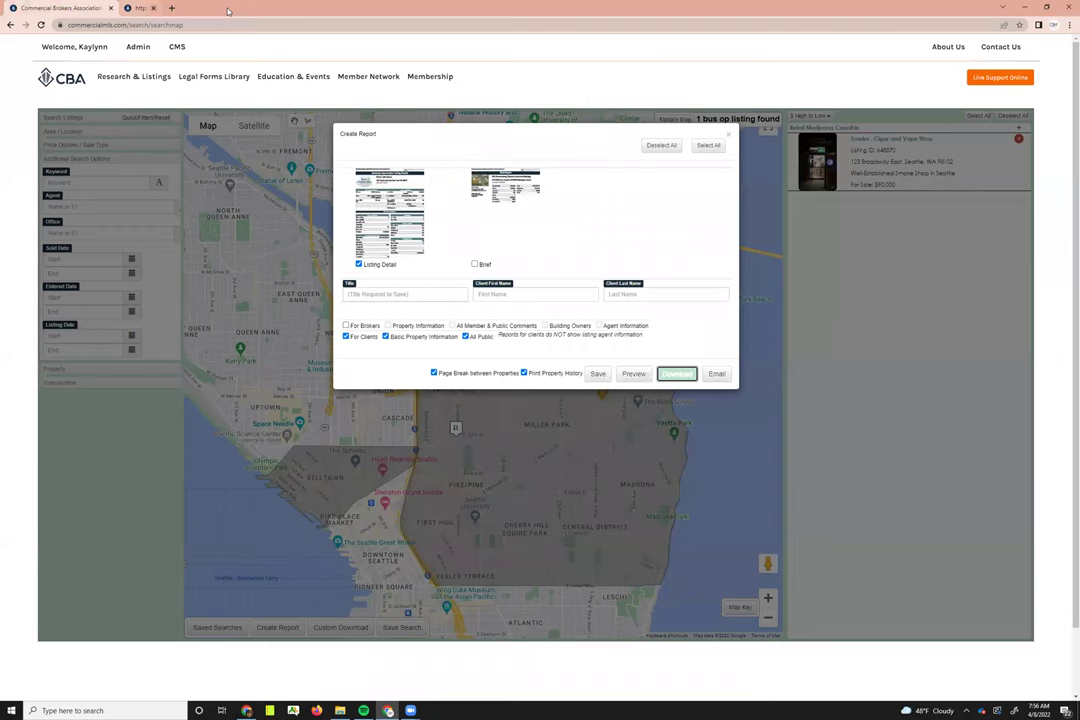
left_click(729, 135)
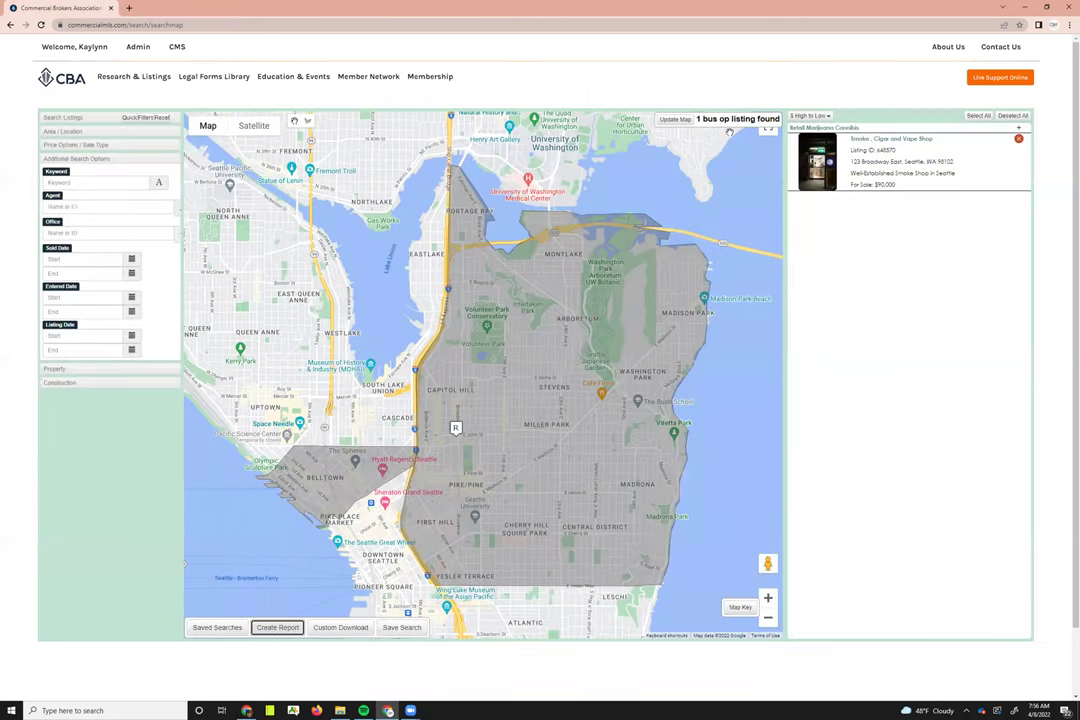
left_click(403, 628)
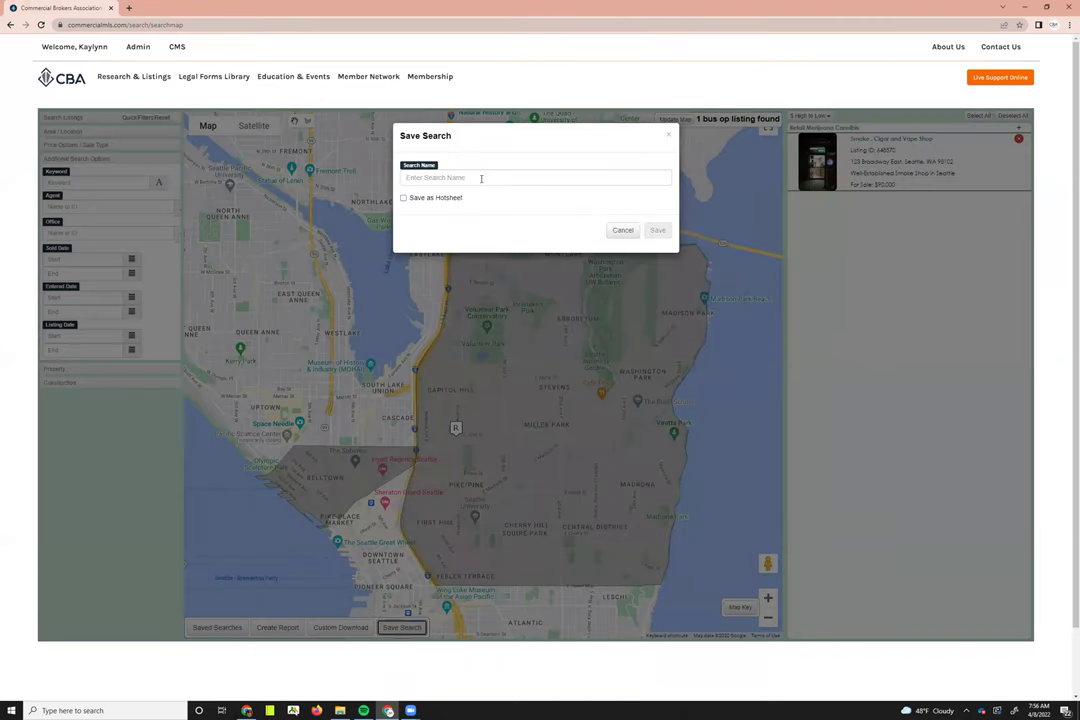
left_click(481, 178)
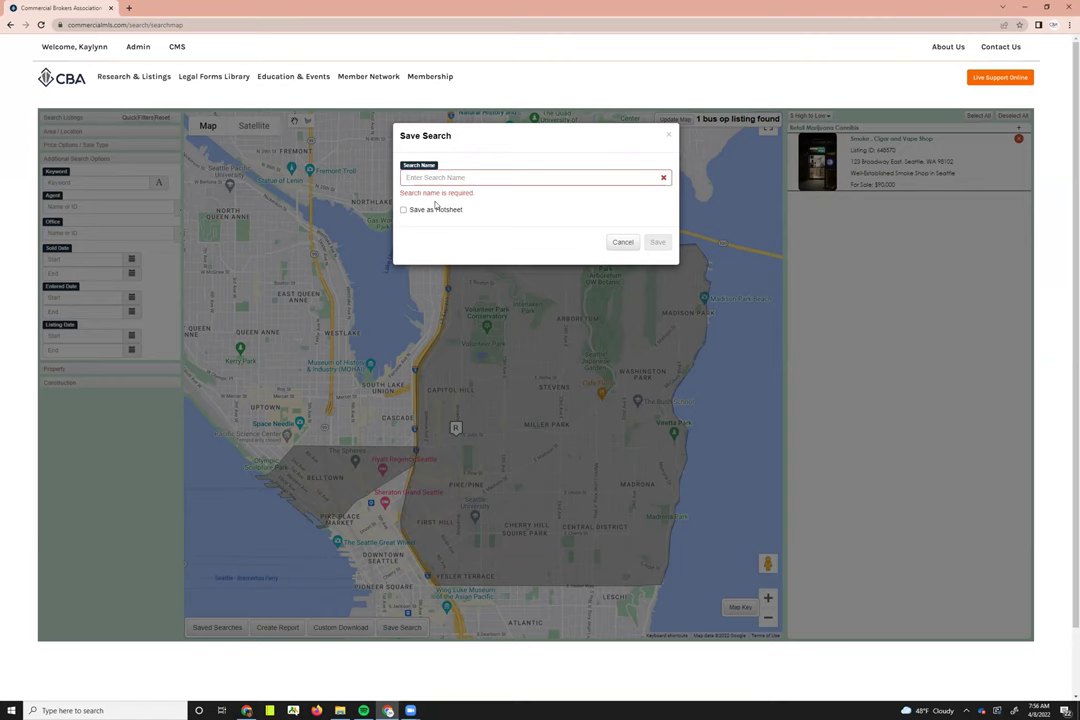
left_click(403, 210)
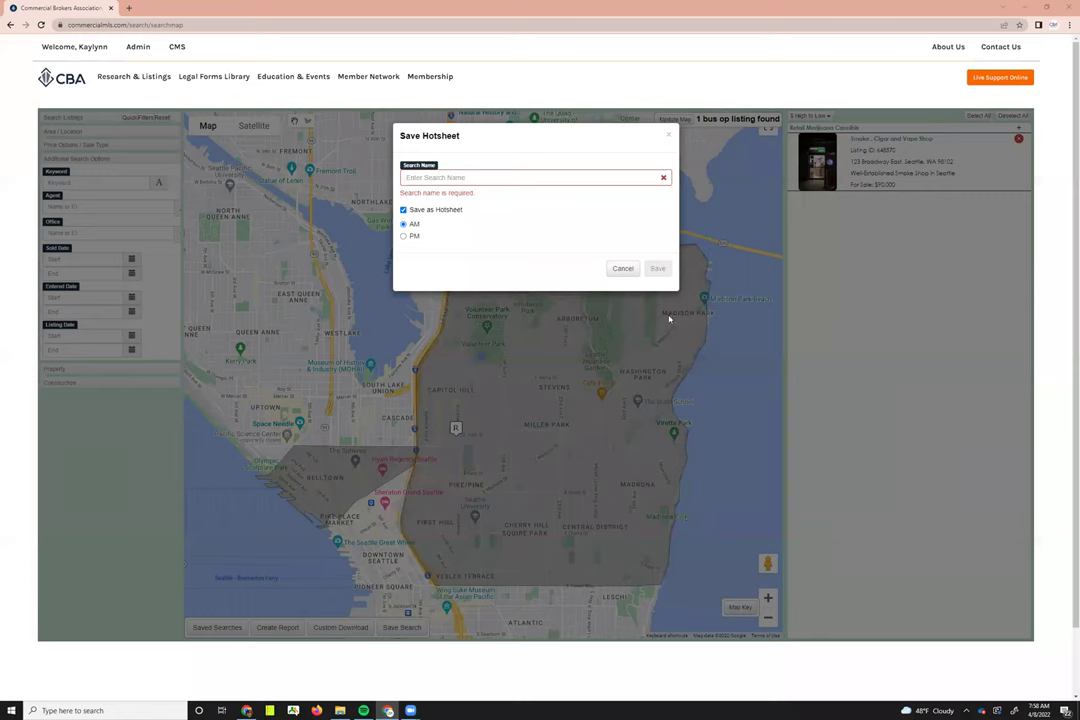
left_click(621, 269)
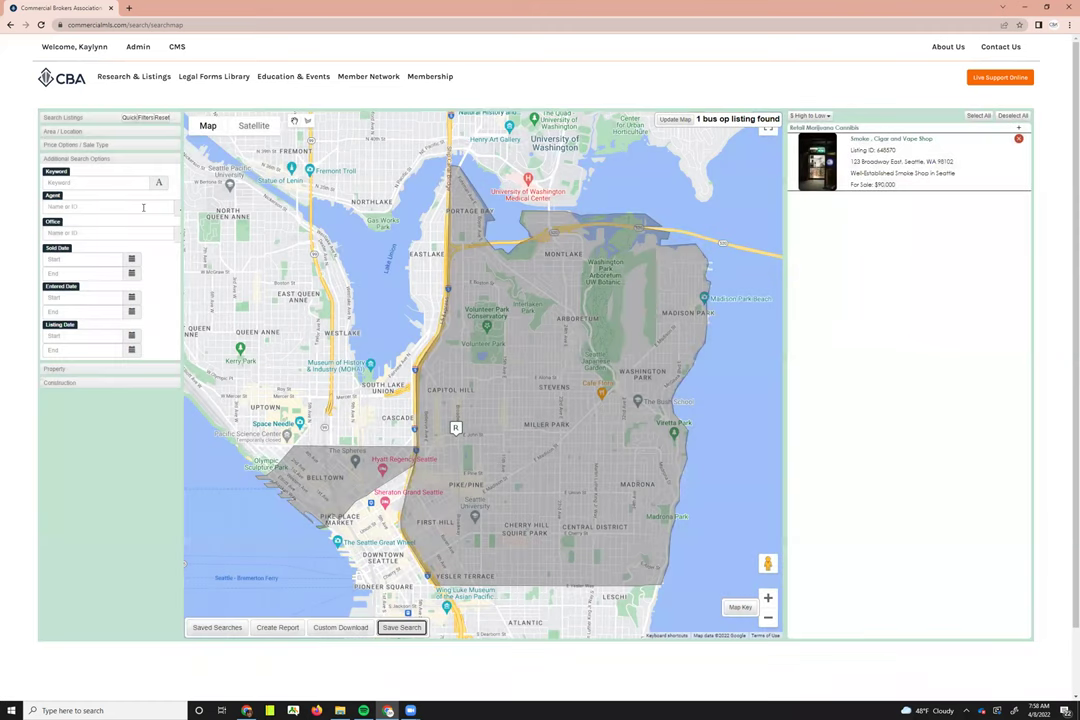
Go to My Bus Ops from the Welcome account menu
left_click(61, 50)
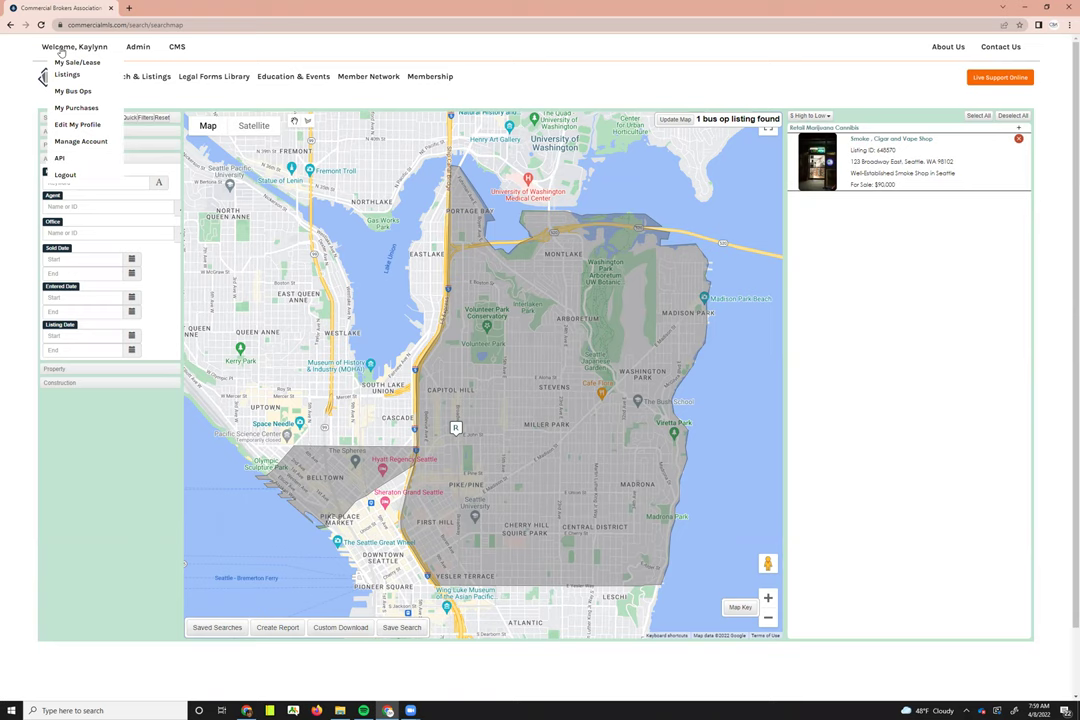
left_click(70, 91)
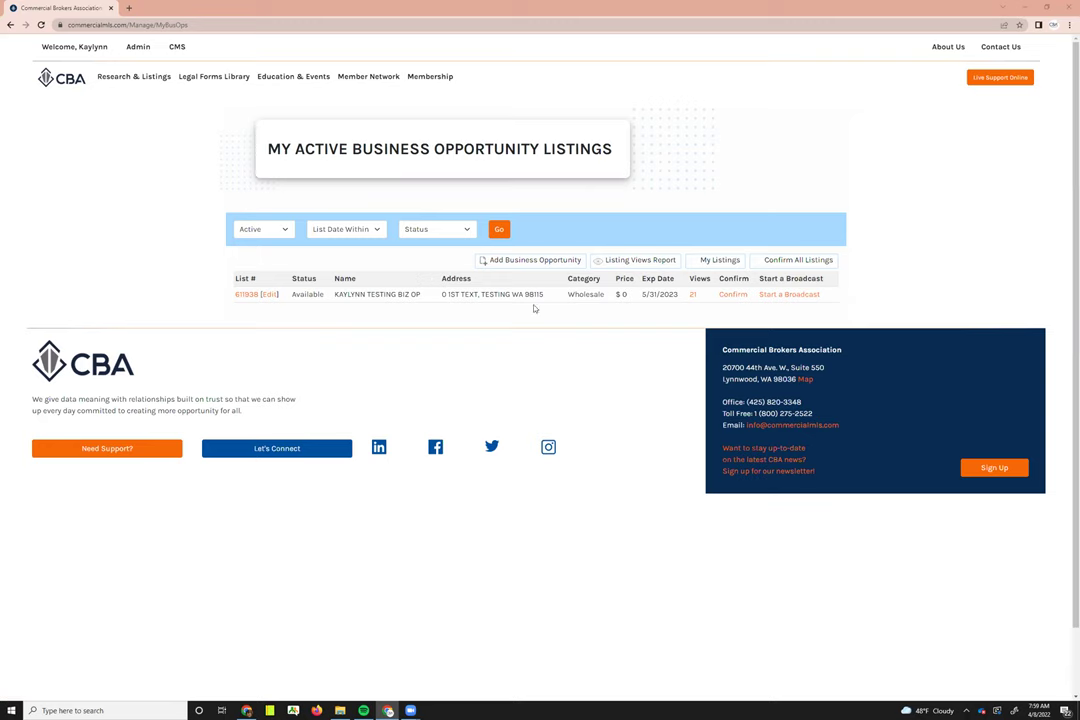
left_click(281, 233)
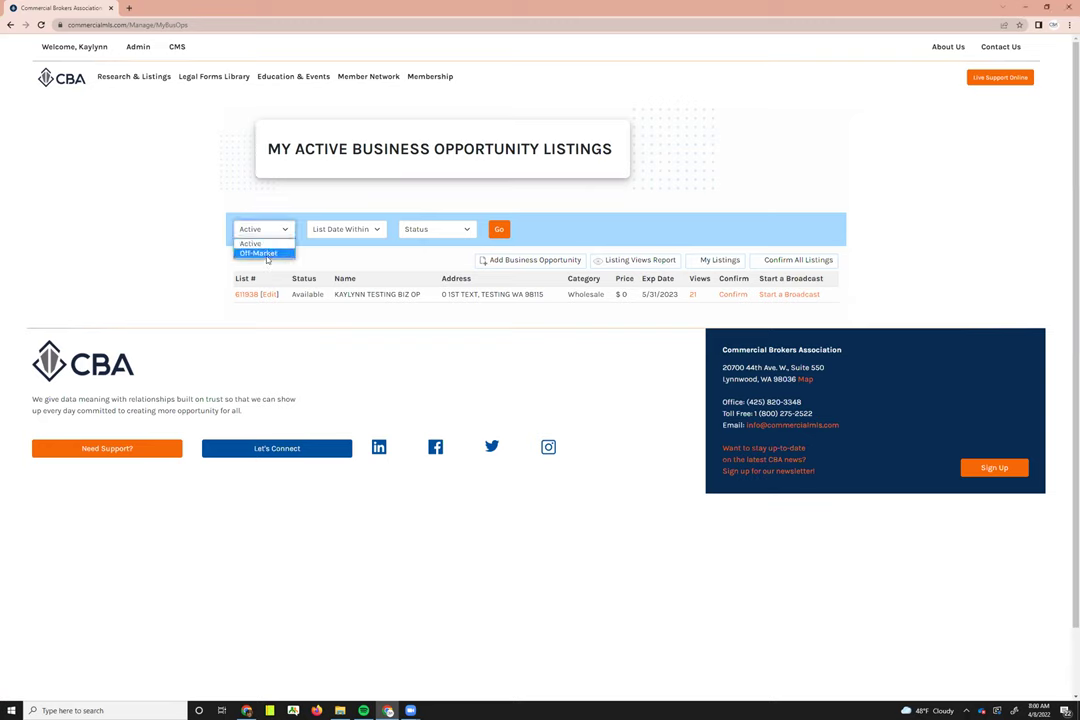
left_click(298, 222)
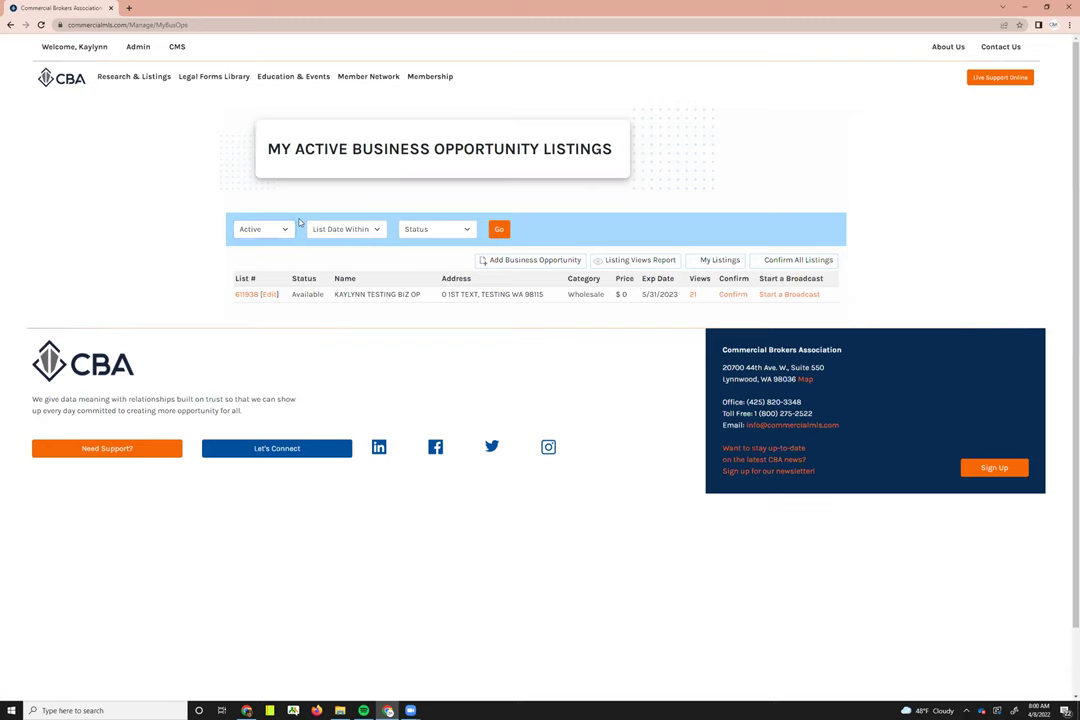
left_click(341, 229)
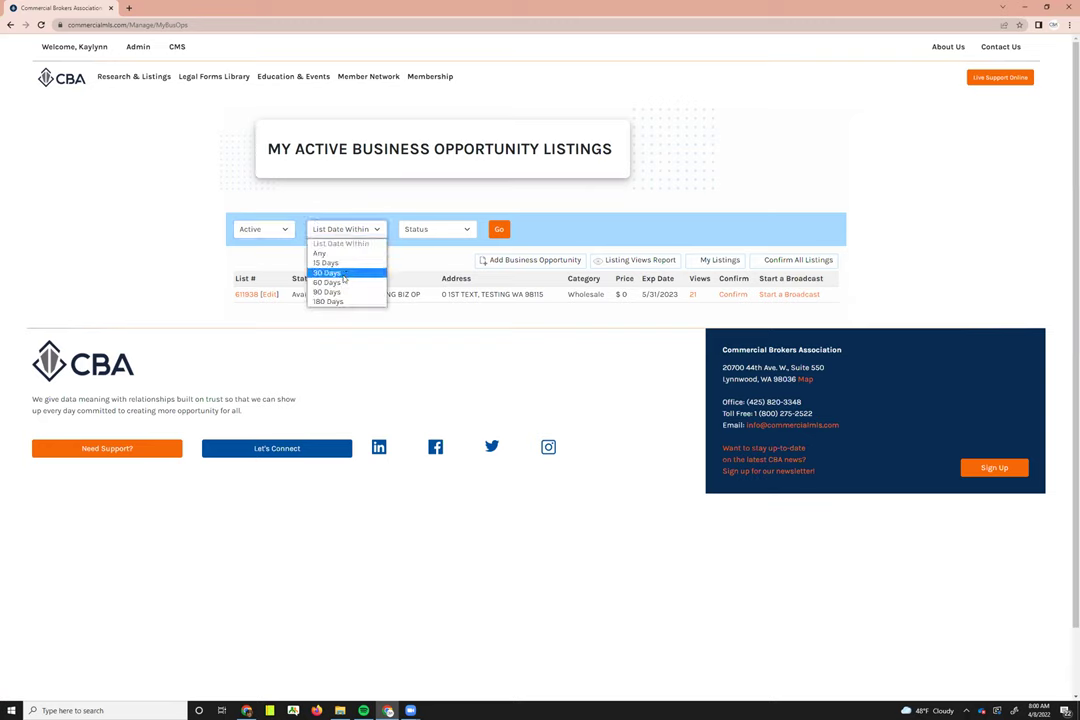
left_click(415, 229)
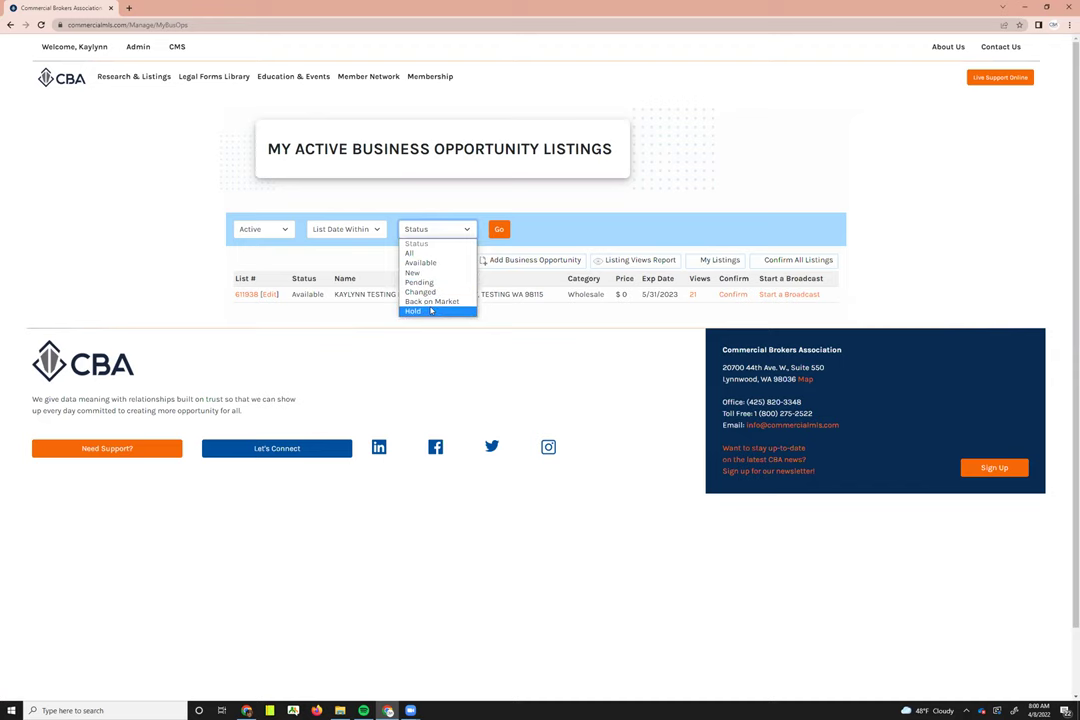
left_click(570, 205)
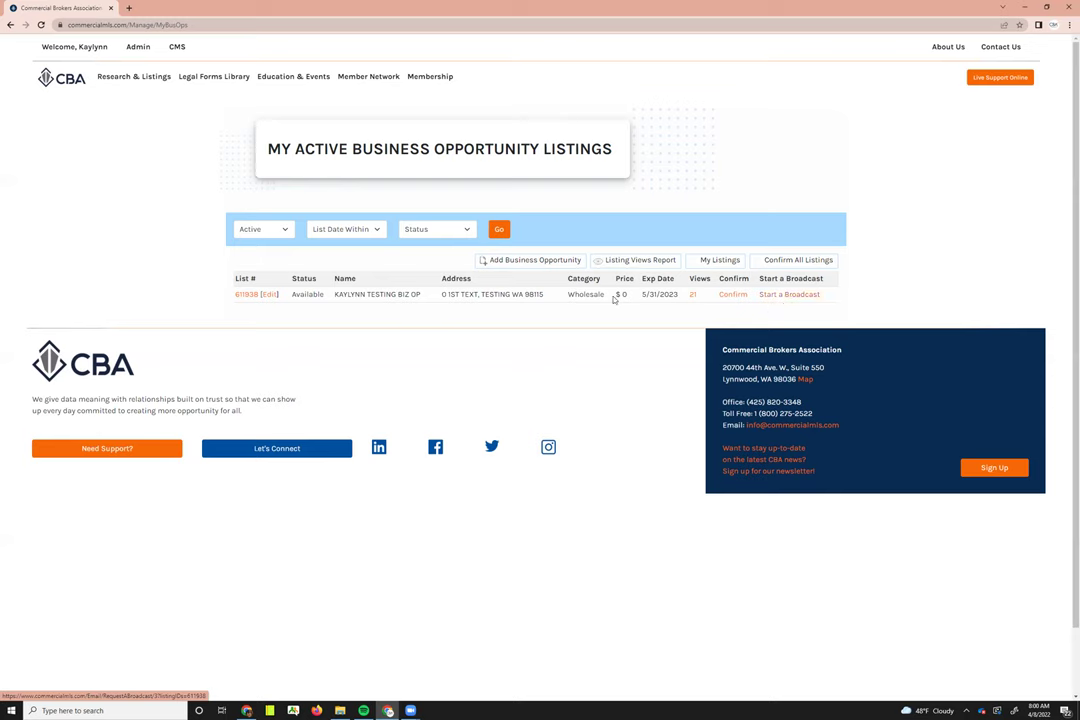
Start a new business opportunity on hold, with property name 'Test Listing'
left_click(530, 268)
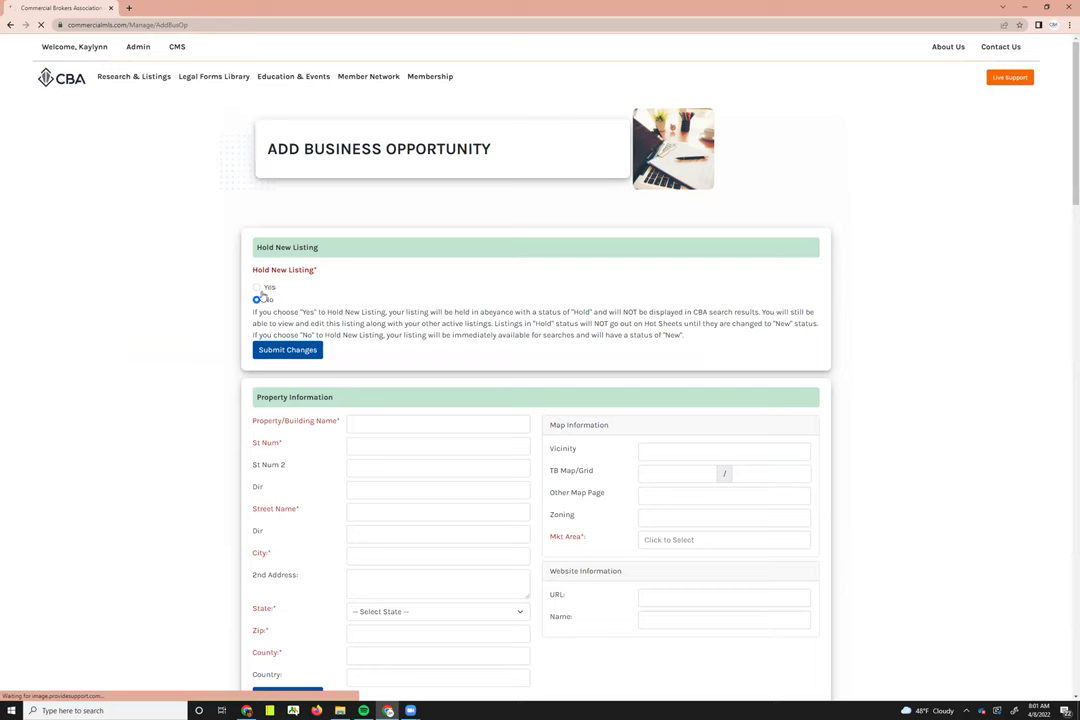
left_click(257, 287)
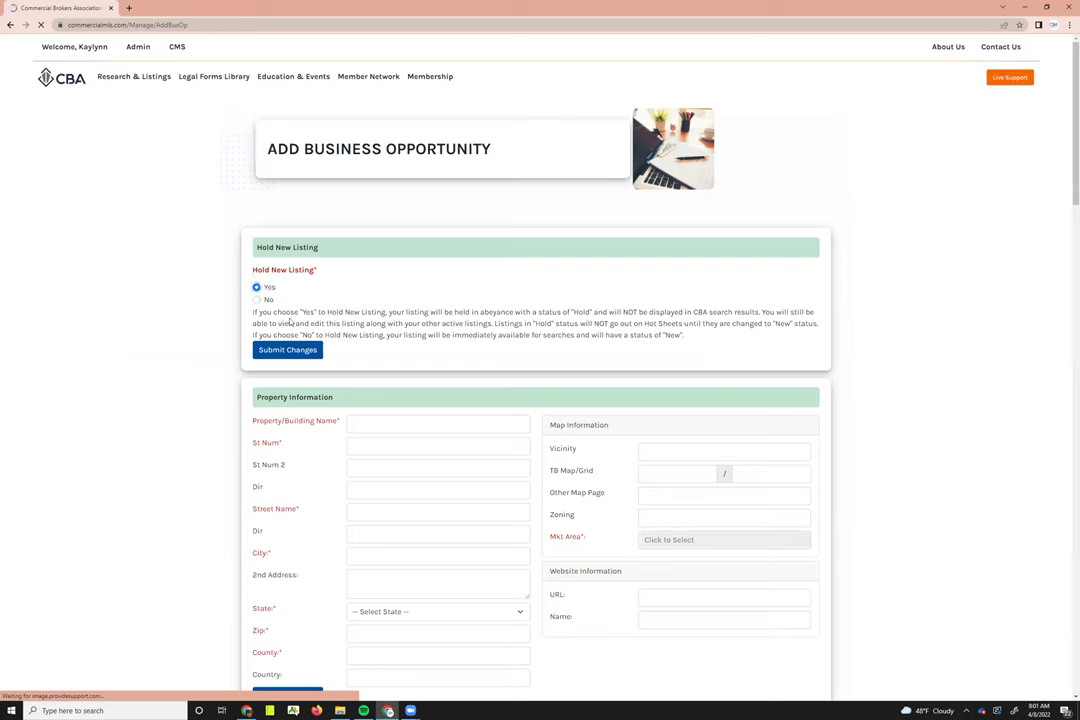
left_click(385, 421)
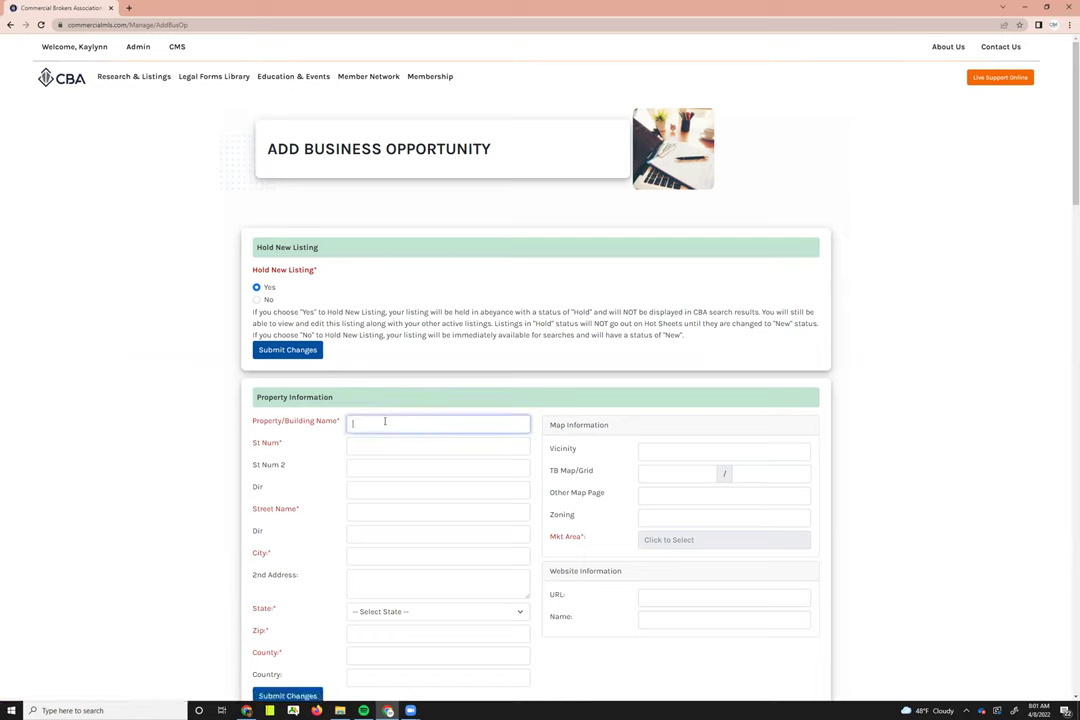
type("Test Listing")
Enter the listing address as 123 Test Prop, Seattle
key("Tab")
type("123")
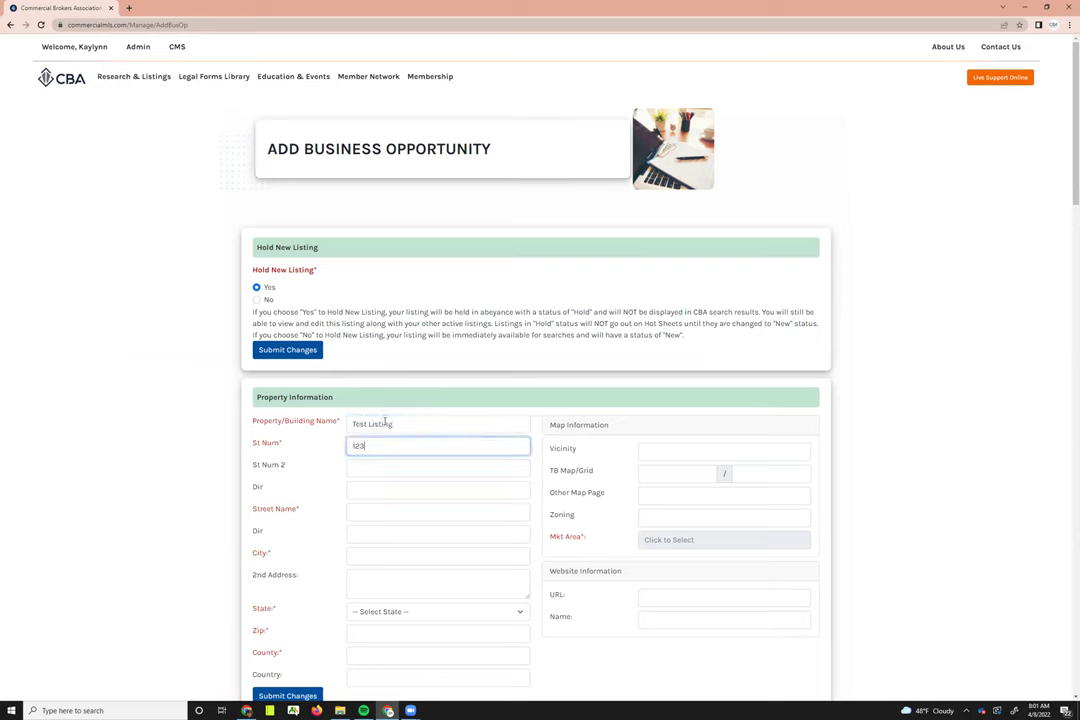
left_click(376, 509)
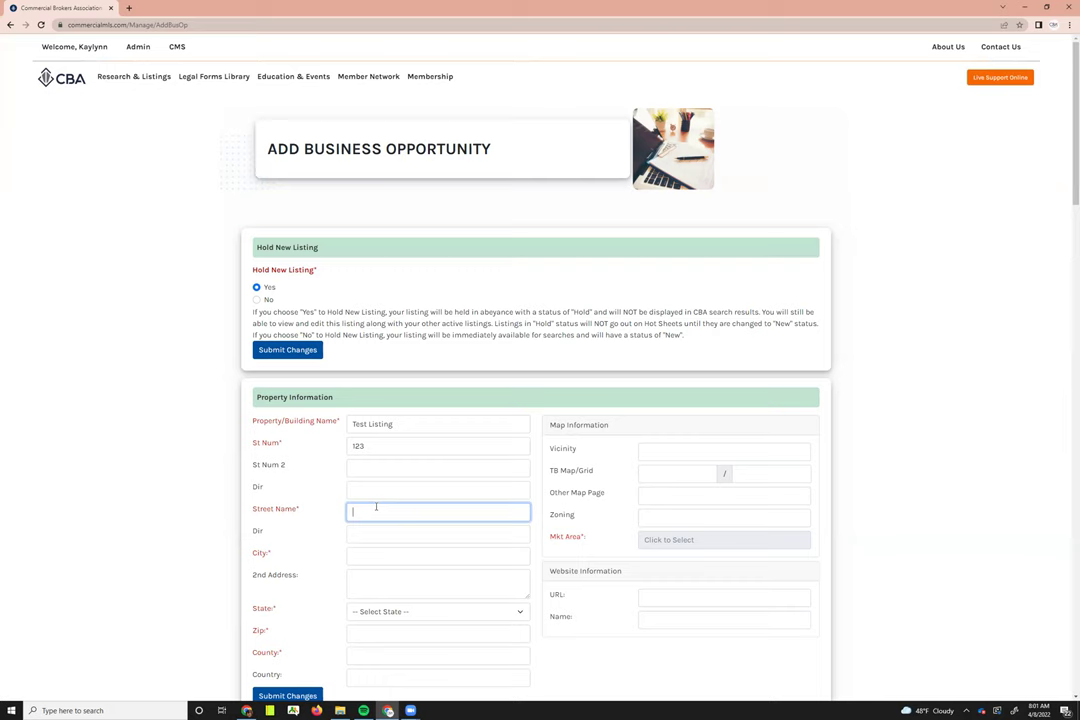
type("Test Prop")
left_click(369, 559)
type("Seattle")
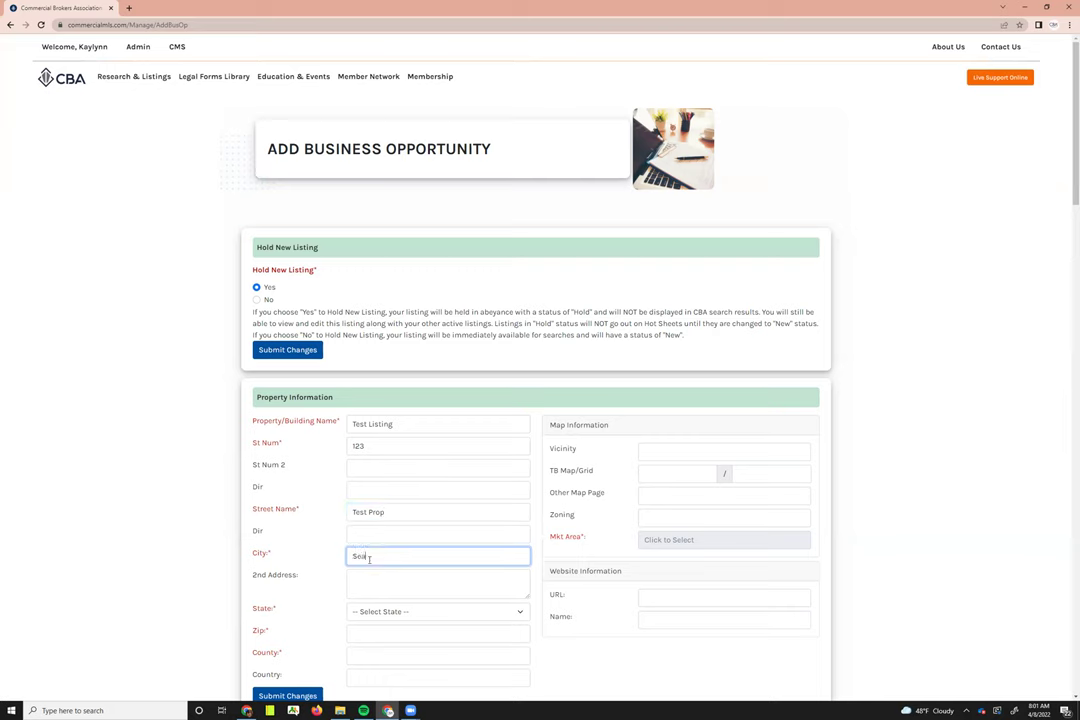
left_click(380, 611)
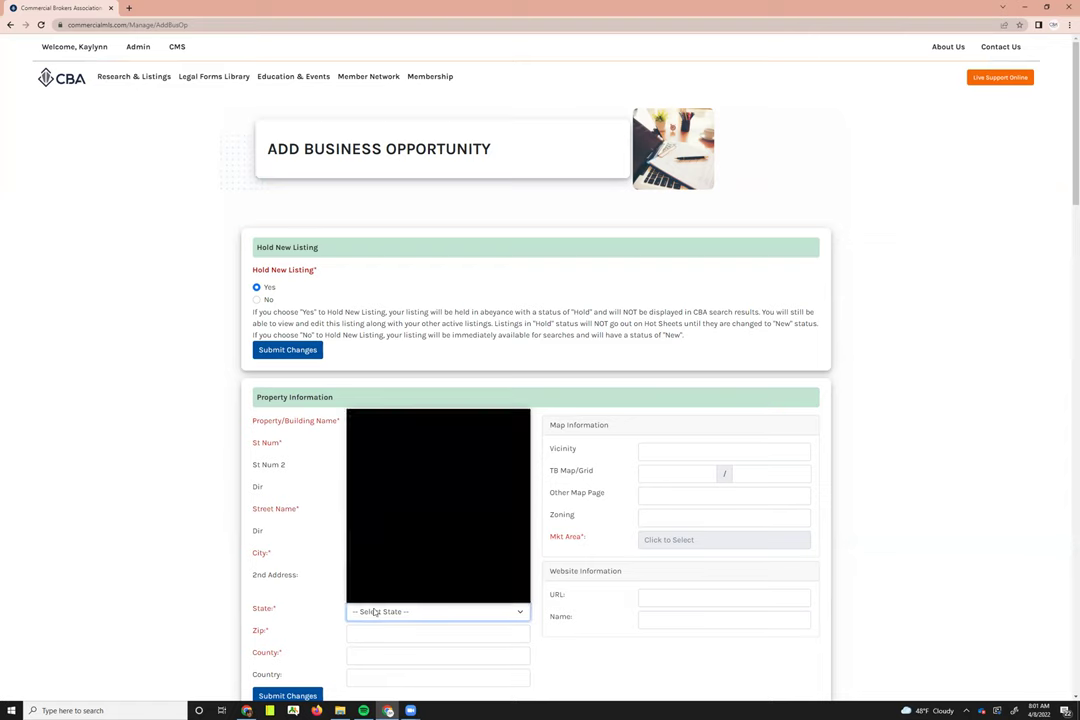